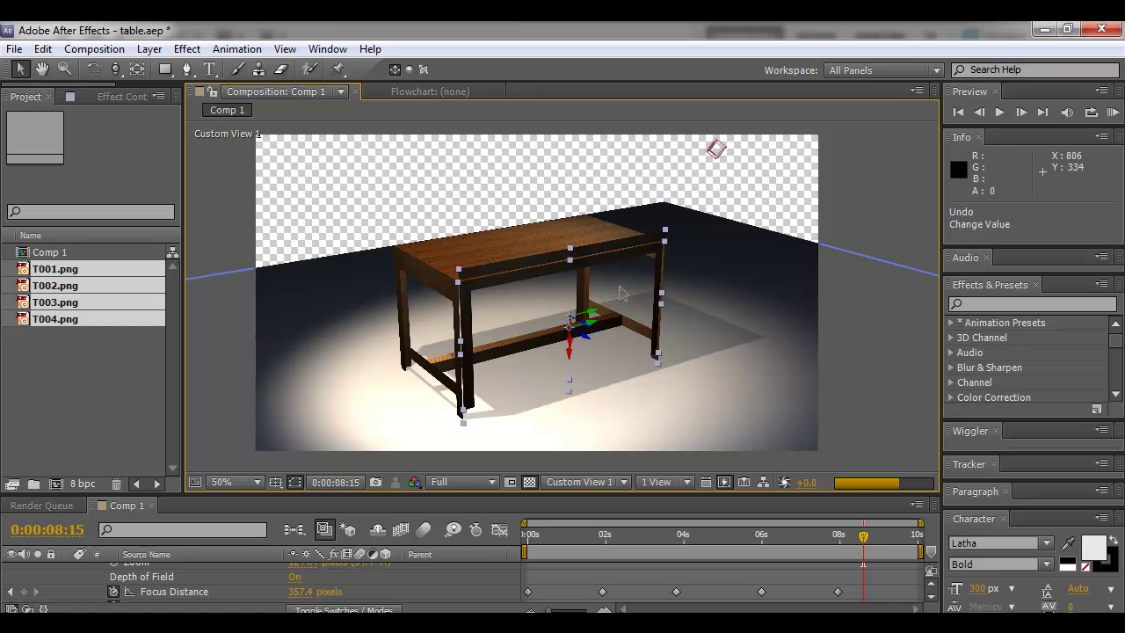
- Lock Shape Layer 1, the floor layer, in the timeline
{"action": "mouse_move", "coordinate": [712, 314]}
{"action": "left_mouse_down"}
{"action": "mouse_move", "coordinate": [677, 313]}
{"action": "mouse_move", "coordinate": [694, 311]}
{"action": "left_mouse_up"}
{"action": "left_click_drag", "start_coordinate": [496, 491], "coordinate": [496, 343]}
{"action": "scroll", "coordinate": [261, 498], "scroll_direction": "down", "scroll_amount": 5}
{"action": "scroll", "coordinate": [251, 511], "scroll_direction": "up", "scroll_amount": 10}
{"action": "scroll", "coordinate": [240, 483], "scroll_direction": "up", "scroll_amount": 1}
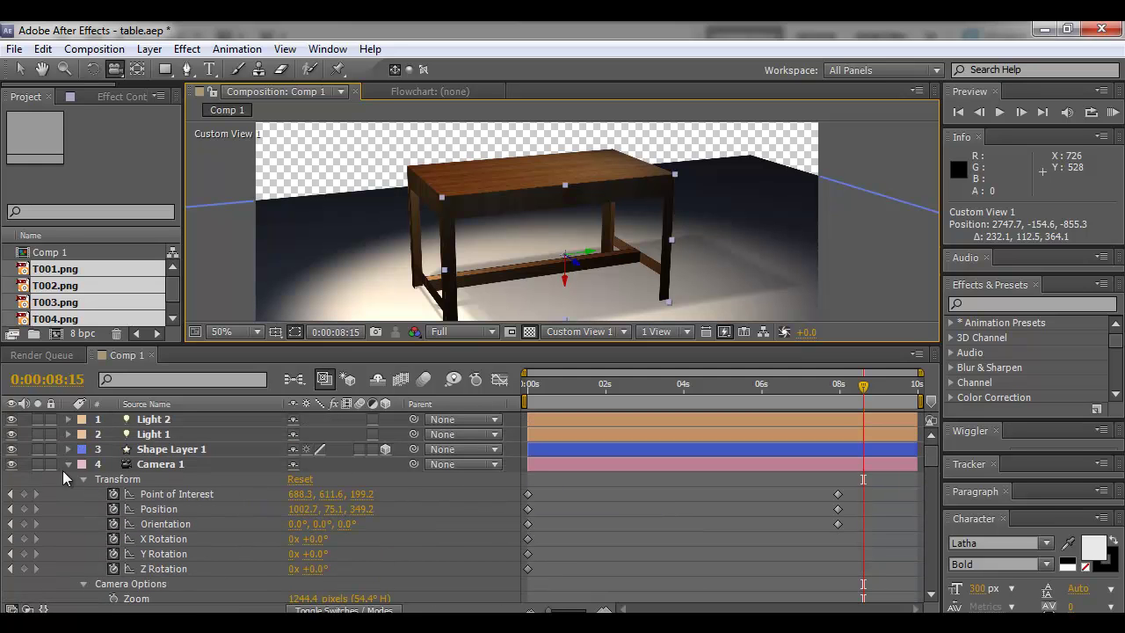
{"action": "left_click", "coordinate": [50, 449]}
- Examine the lit table and its shadow from several angles in Custom View 1
{"action": "left_click_drag", "start_coordinate": [386, 261], "coordinate": [611, 276]}
{"action": "left_click_drag", "start_coordinate": [621, 341], "coordinate": [620, 485]}
{"action": "left_click_drag", "start_coordinate": [604, 371], "coordinate": [618, 313]}
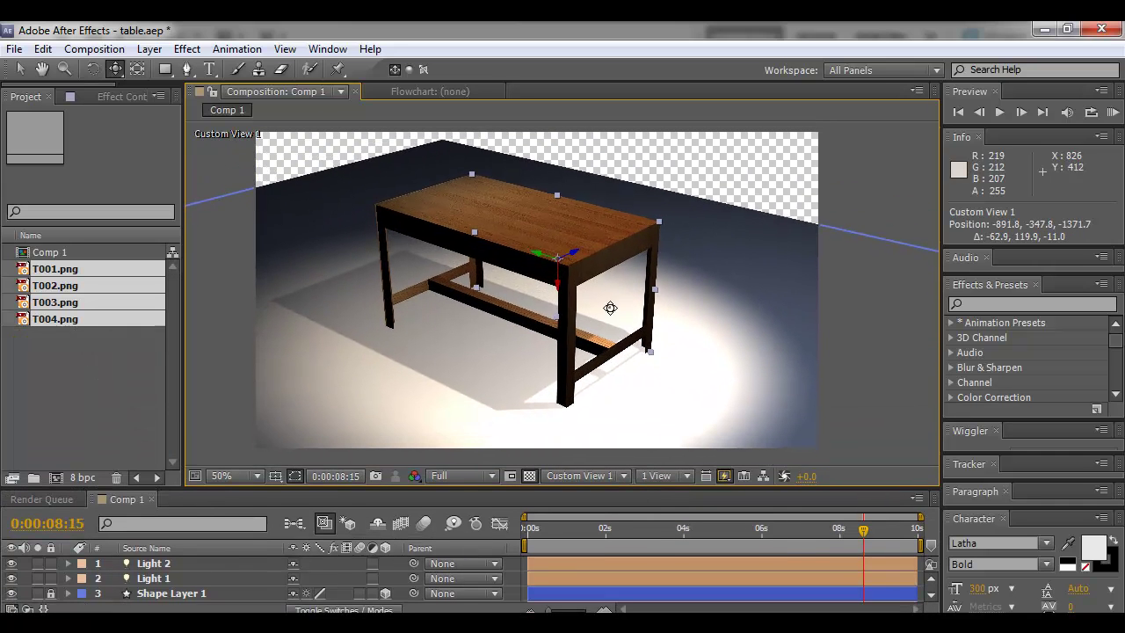
{"action": "key", "text": "v"}
{"action": "left_click", "coordinate": [640, 362]}
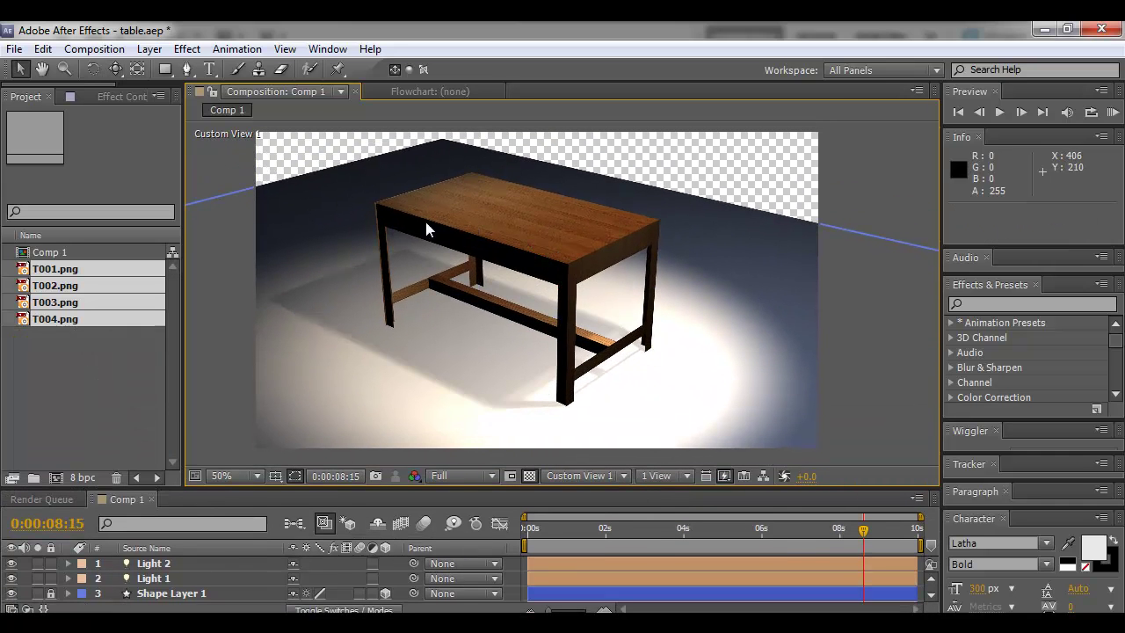
{"action": "key", "text": "c"}
{"action": "left_click_drag", "start_coordinate": [570, 313], "coordinate": [528, 278]}
{"action": "key", "text": "v"}
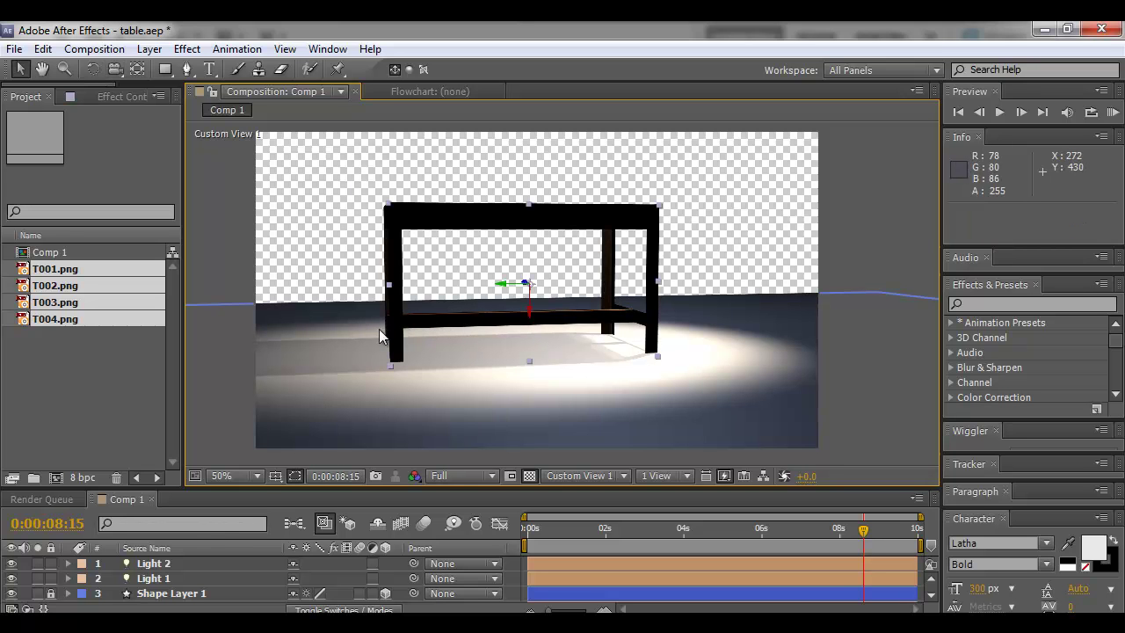
{"action": "key", "text": "c"}
{"action": "left_click_drag", "start_coordinate": [374, 319], "coordinate": [370, 347]}
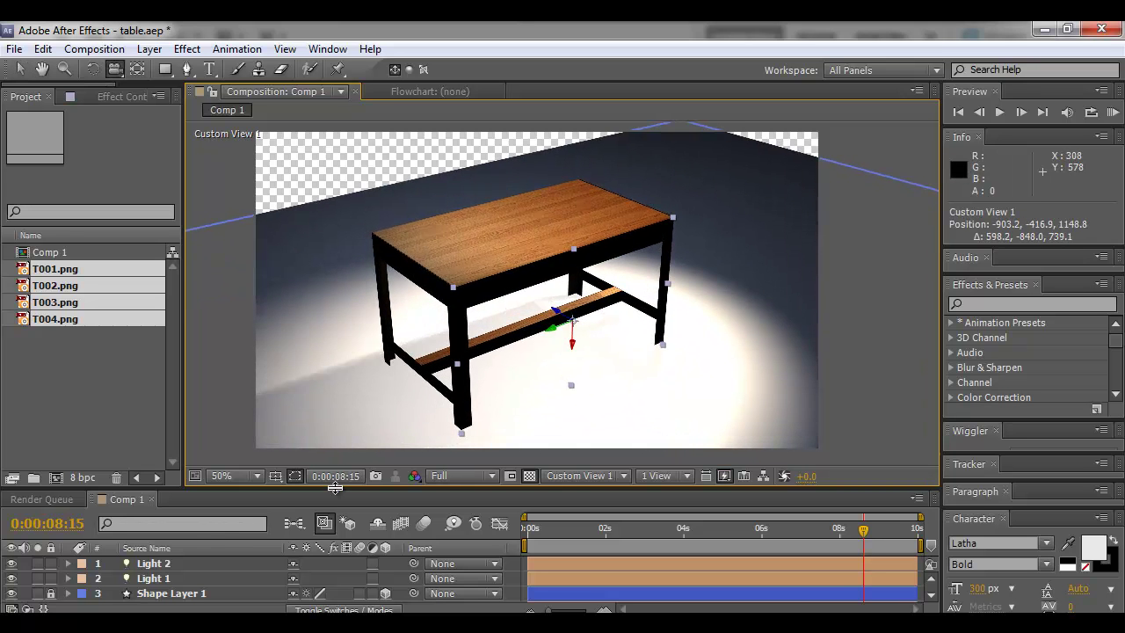
- Collapse the expanded Camera 1 properties in the timeline and leave all layers deselected
{"action": "left_click_drag", "start_coordinate": [275, 486], "coordinate": [275, 335]}
{"action": "left_click", "coordinate": [174, 501]}
{"action": "key", "text": "ctrl+a"}
{"action": "left_click", "coordinate": [68, 455]}
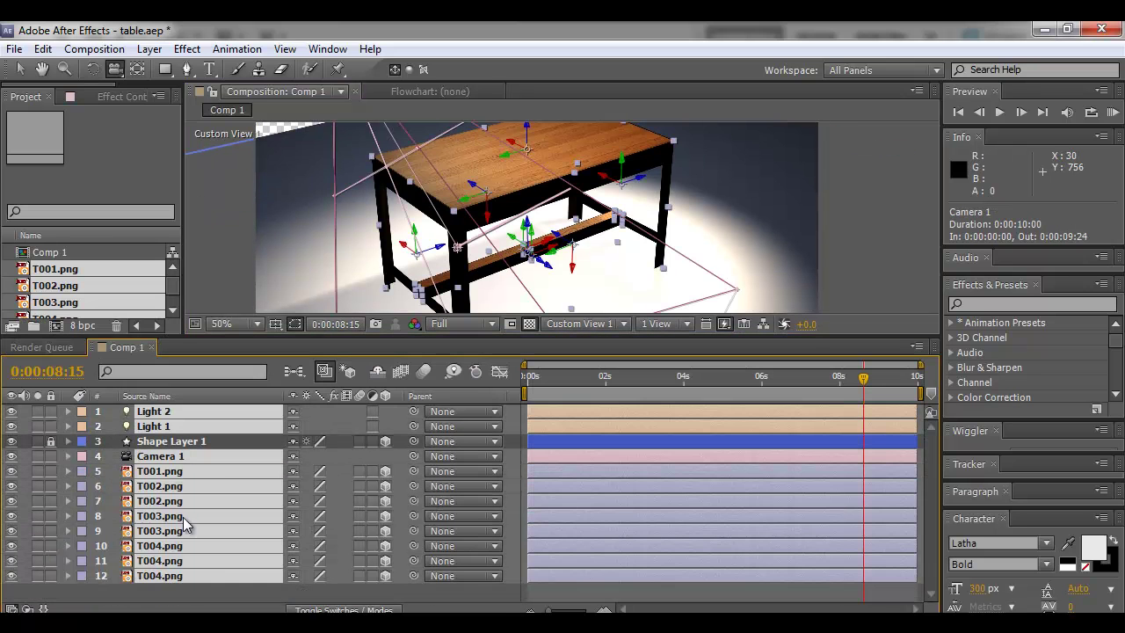
{"action": "left_click", "coordinate": [138, 590]}
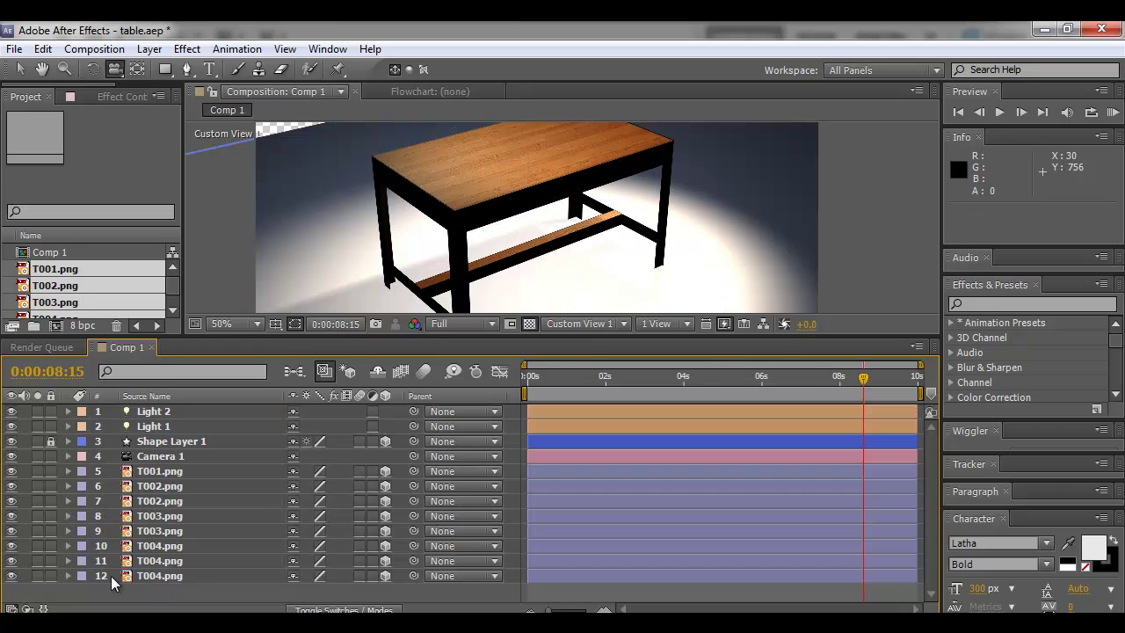
- Try duplicating the table's eight image layers, T001.png to T004.png, and delete the copies
{"action": "left_click", "coordinate": [140, 576]}
{"action": "left_click", "coordinate": [170, 479], "text": "shift"}
{"action": "key", "text": "c"}
{"action": "left_click_drag", "start_coordinate": [479, 287], "coordinate": [410, 280]}
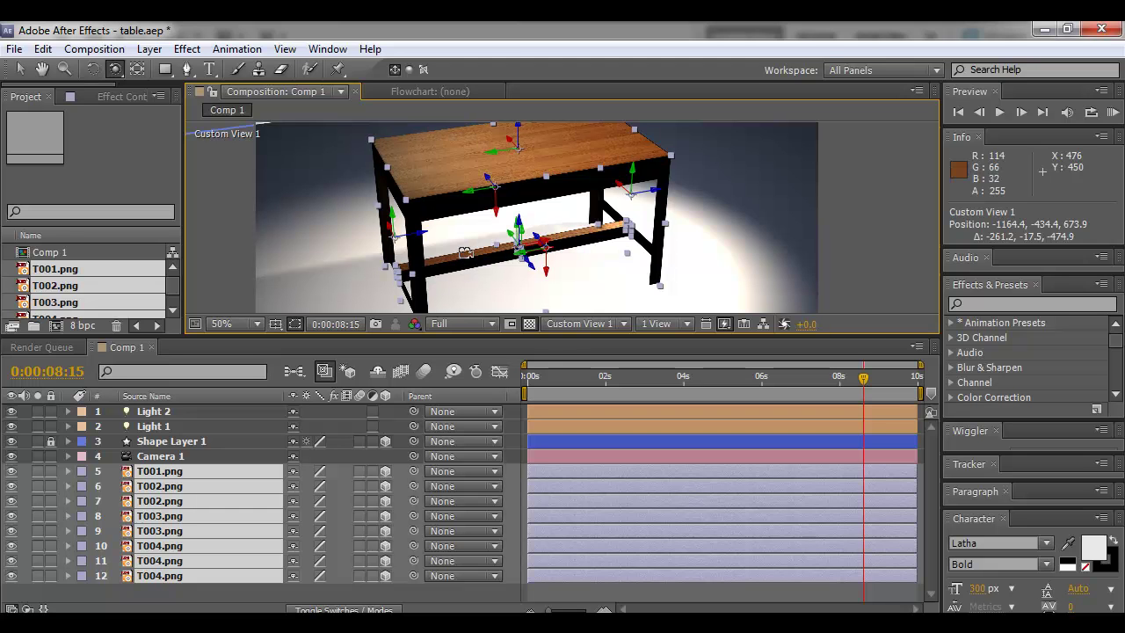
{"action": "left_click_drag", "start_coordinate": [480, 245], "coordinate": [401, 215]}
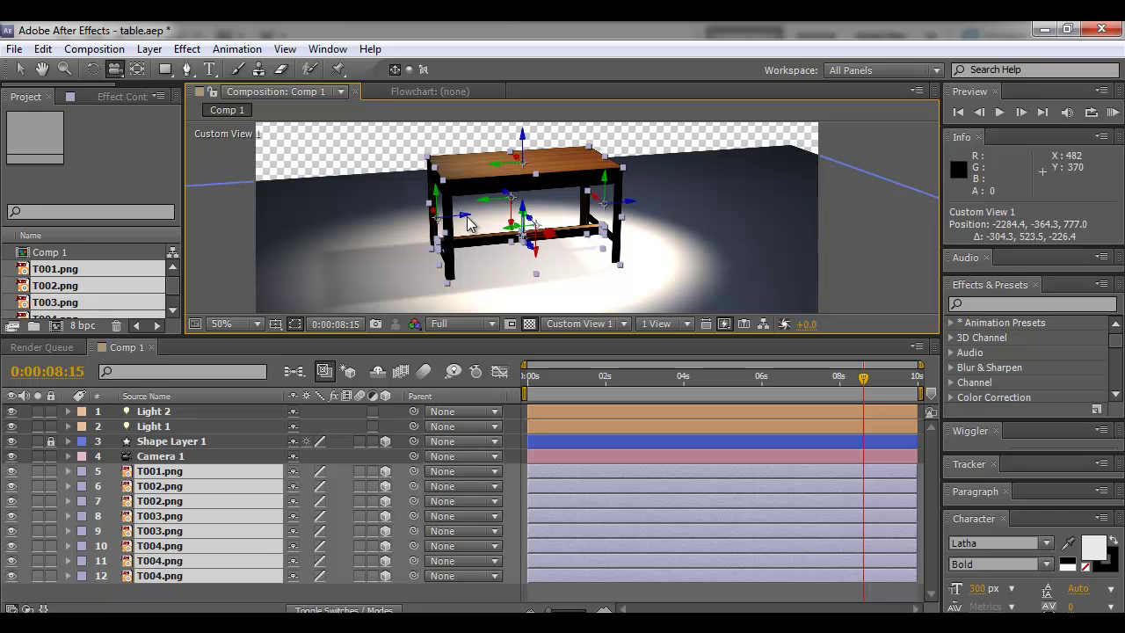
{"action": "key", "text": "ctrl+d"}
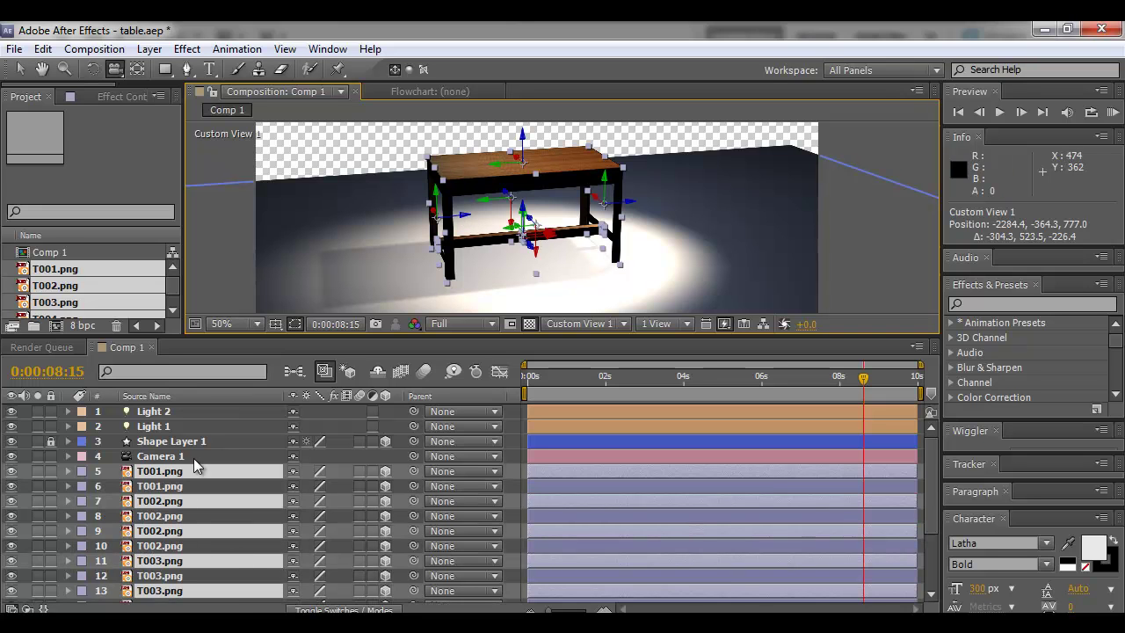
{"action": "key", "text": "Delete"}
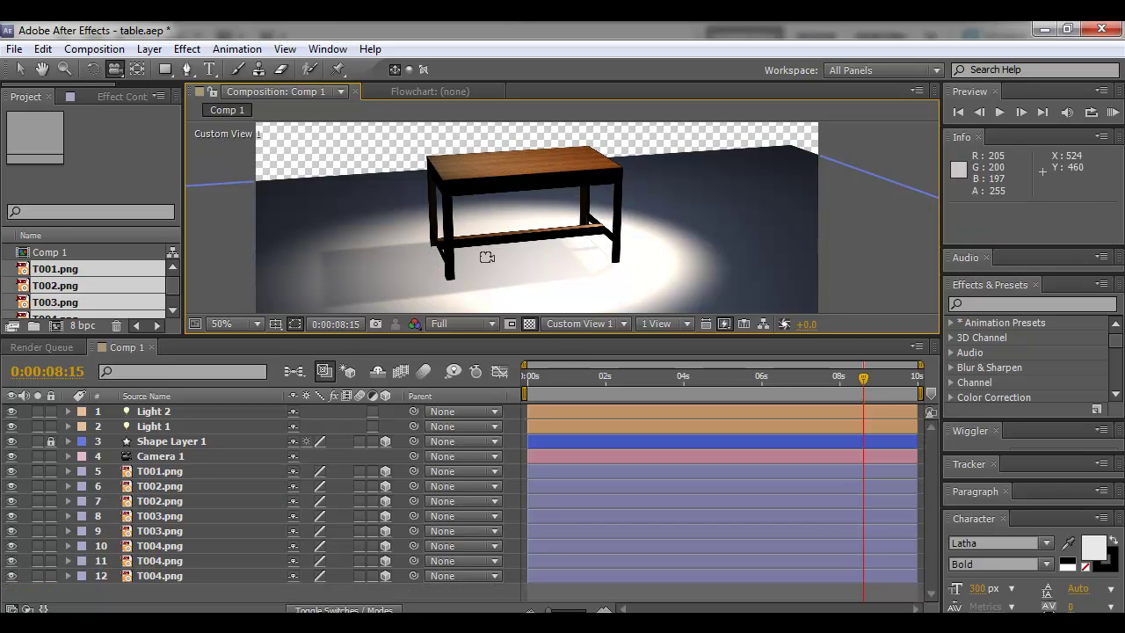
- Add a null object to the composition and make it a 3D layer
{"action": "right_click", "coordinate": [235, 586]}
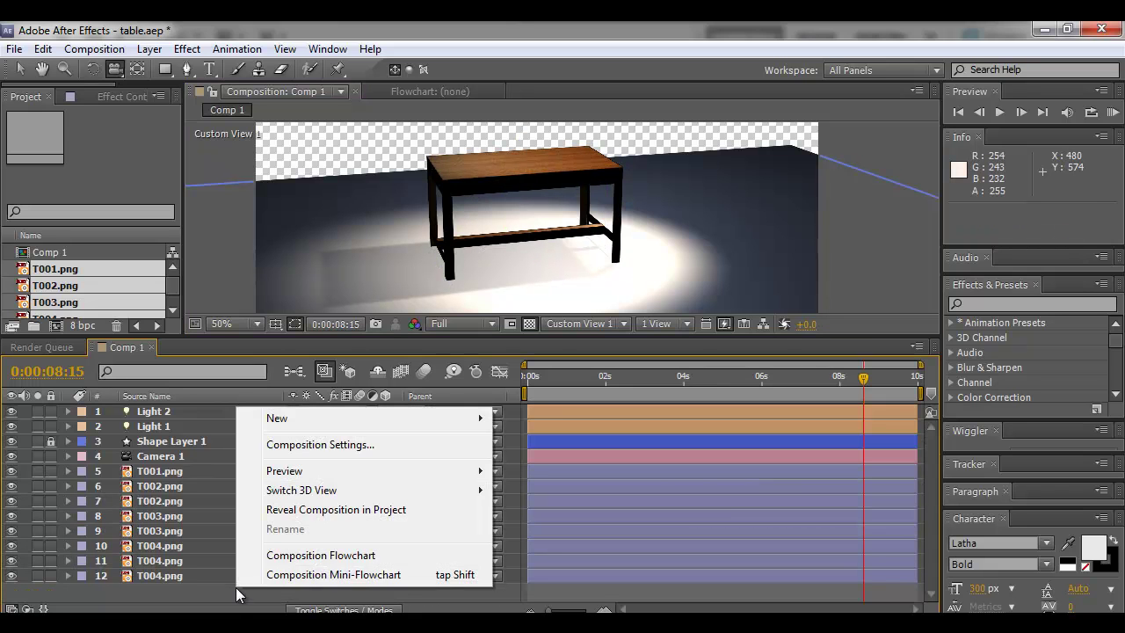
{"action": "mouse_move", "coordinate": [371, 423]}
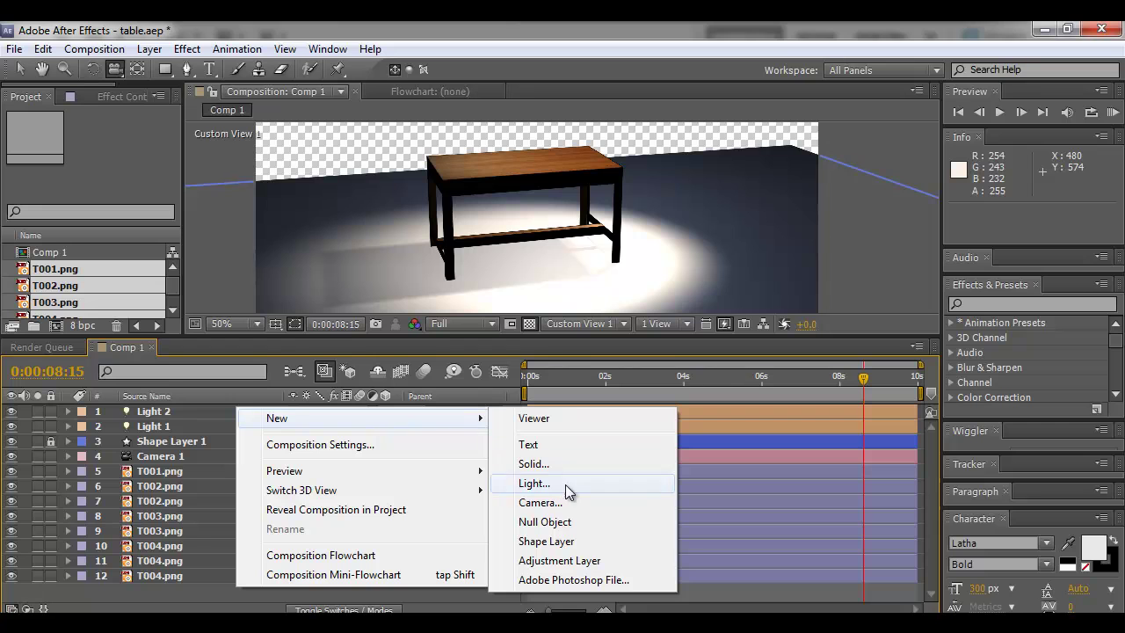
{"action": "left_click", "coordinate": [565, 523]}
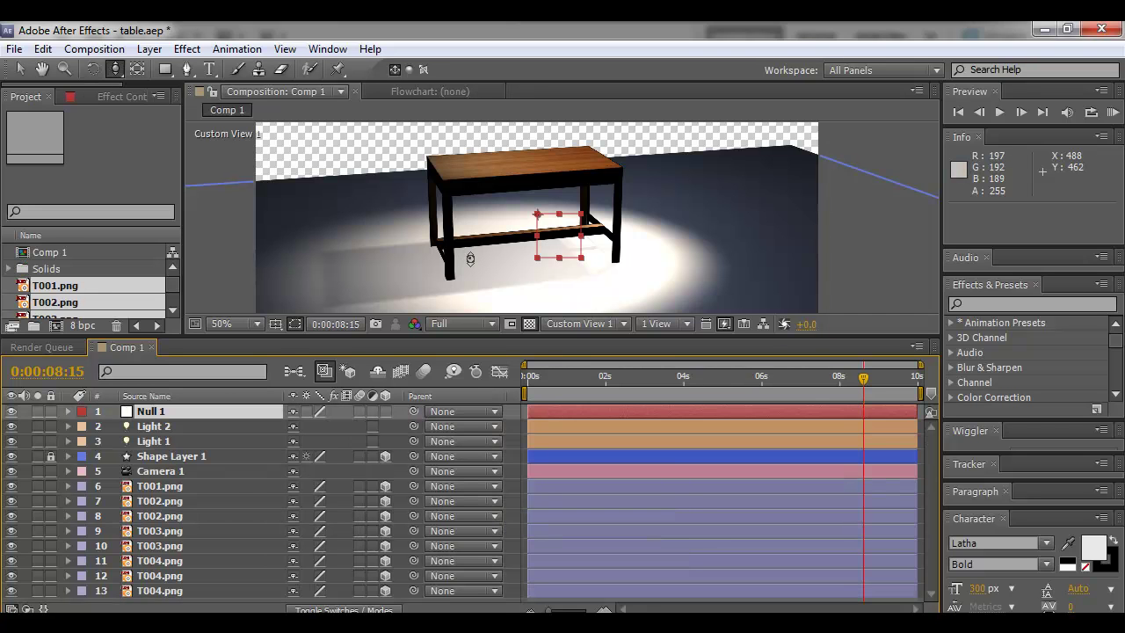
{"action": "left_click_drag", "start_coordinate": [471, 258], "coordinate": [439, 264]}
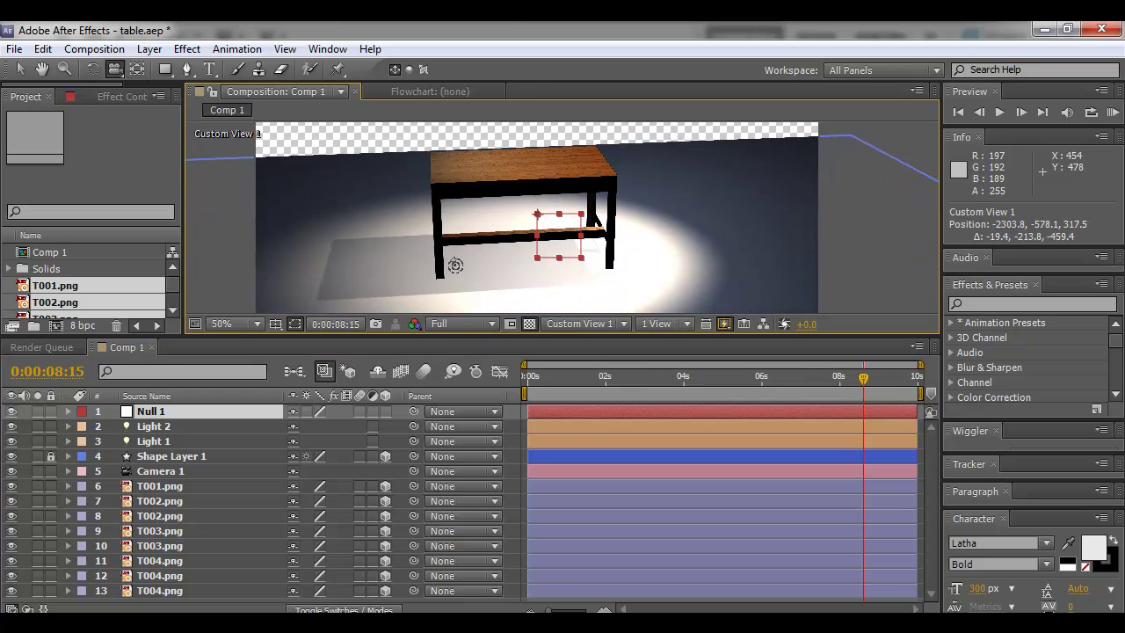
{"action": "left_click", "coordinate": [385, 411]}
{"action": "left_click_drag", "start_coordinate": [550, 219], "coordinate": [694, 197]}
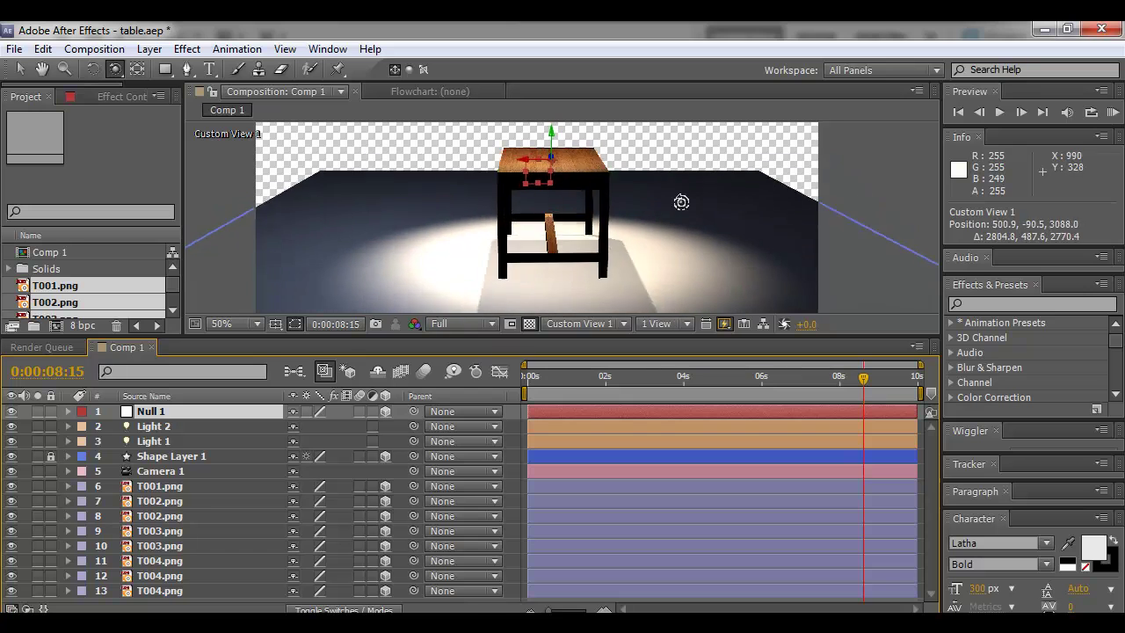
- Place the null layer directly below Camera 1 and rename it table1
{"action": "left_click_drag", "start_coordinate": [176, 412], "coordinate": [180, 475]}
{"action": "double_click", "coordinate": [180, 475]}
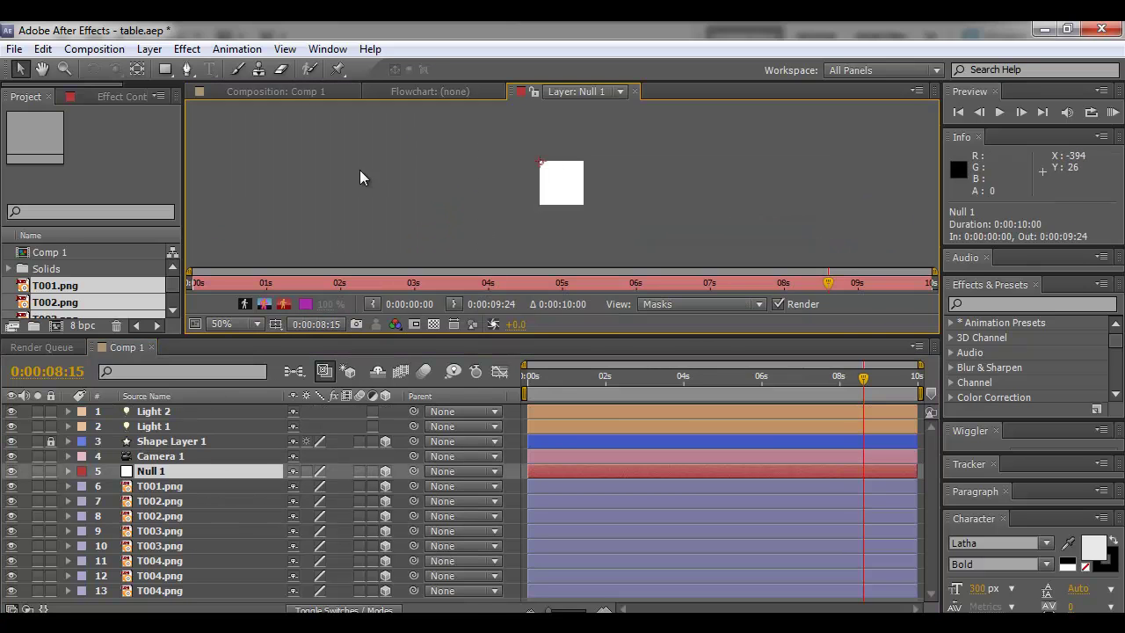
{"action": "left_click", "coordinate": [293, 91]}
{"action": "right_click", "coordinate": [155, 473]}
{"action": "left_click", "coordinate": [226, 605]}
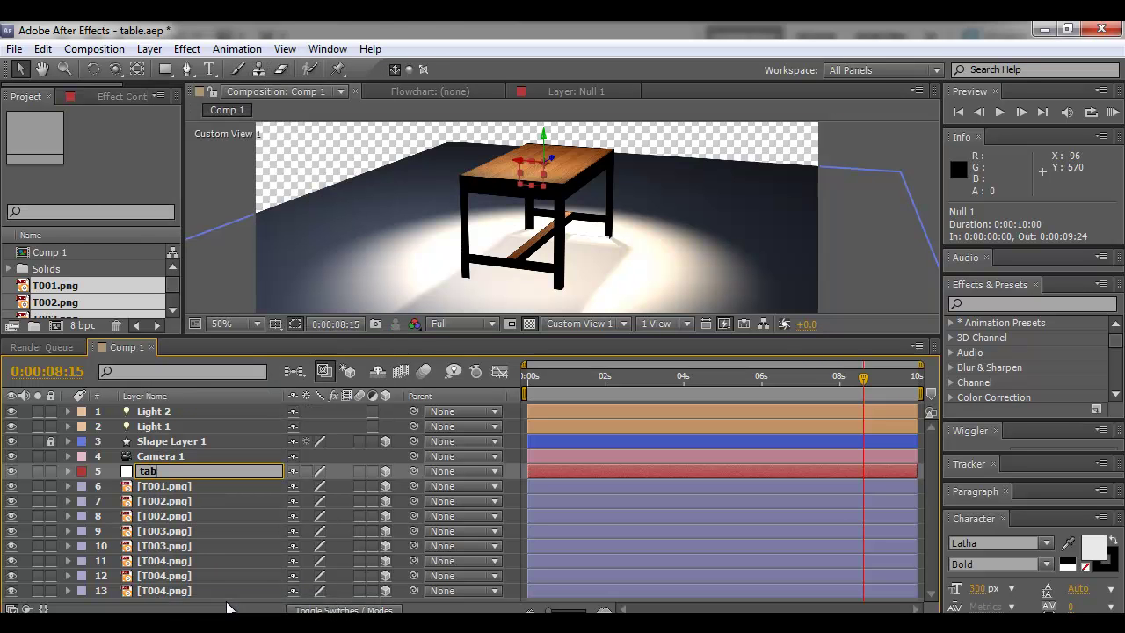
{"action": "type", "text": "table1"}
{"action": "key", "text": "Return"}
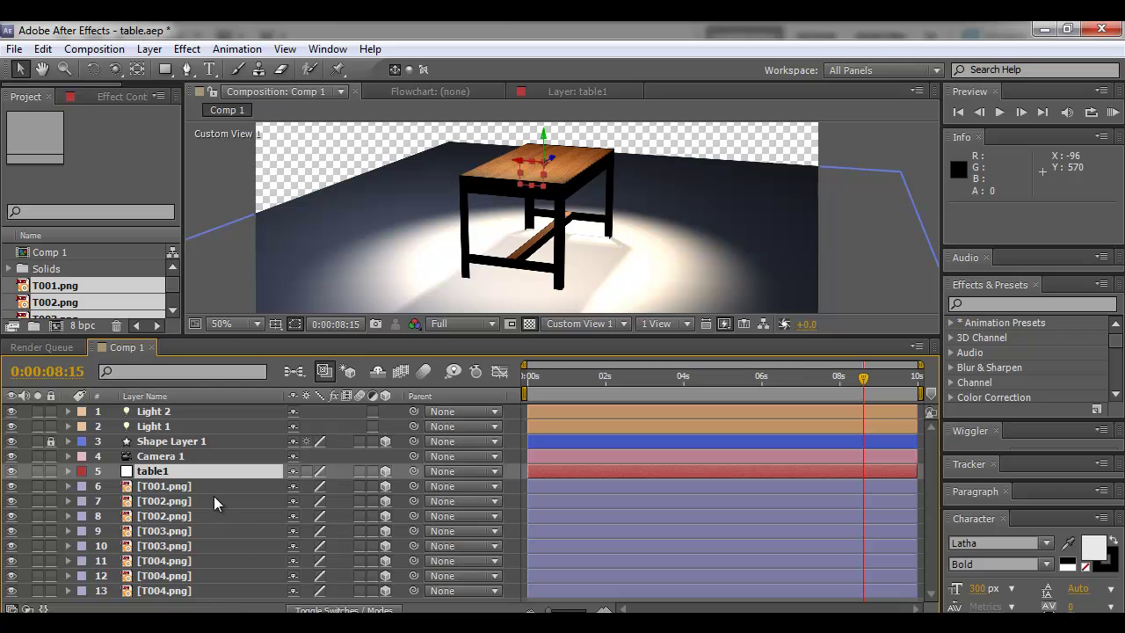
- Parent the eight table image layers, T001.png to T004.png, to the table1 null
{"action": "left_click", "coordinate": [154, 591]}
{"action": "left_click", "coordinate": [156, 489], "text": "shift"}
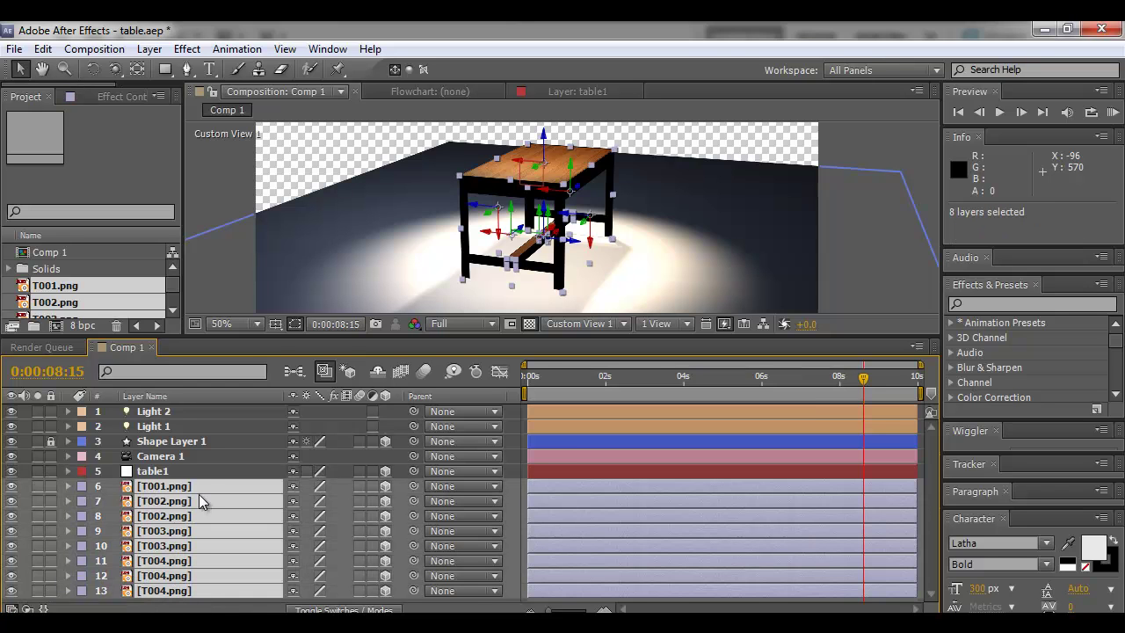
{"action": "left_click", "coordinate": [166, 456]}
{"action": "left_click", "coordinate": [166, 484]}
{"action": "left_click", "coordinate": [176, 590], "text": "shift"}
{"action": "left_click_drag", "start_coordinate": [414, 501], "coordinate": [185, 465]}
{"action": "left_click", "coordinate": [670, 136]}
- Try moving and rotating the whole table through the table1 null, undoing each change
{"action": "key", "text": "c"}
{"action": "left_click_drag", "start_coordinate": [465, 243], "coordinate": [413, 255]}
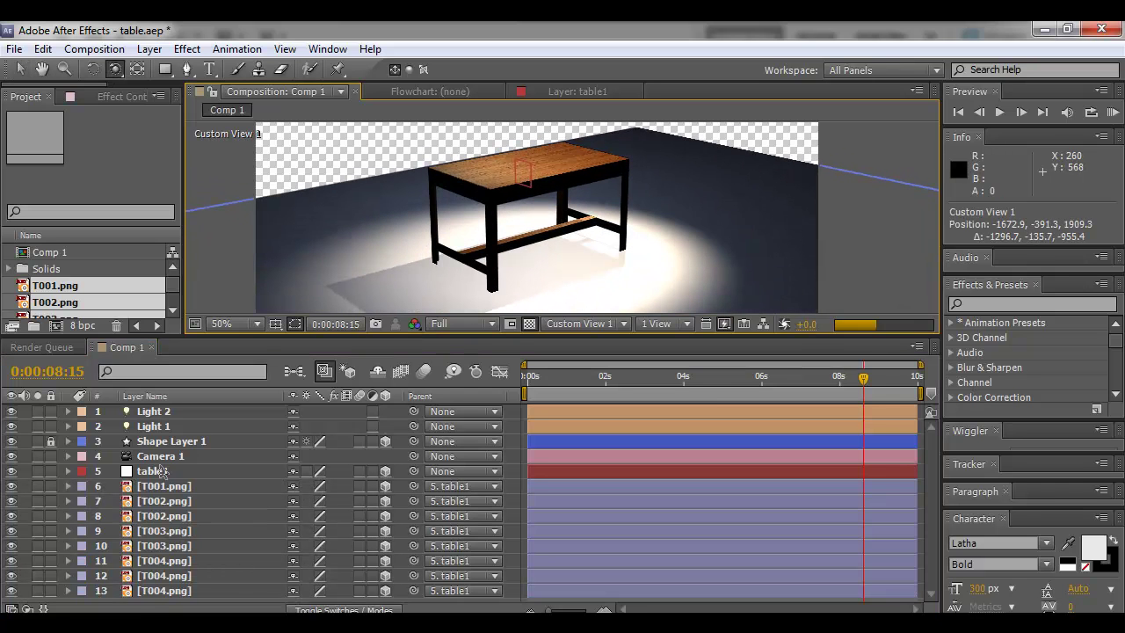
{"action": "left_click", "coordinate": [158, 471]}
{"action": "left_click_drag", "start_coordinate": [549, 159], "coordinate": [580, 205]}
{"action": "key", "text": "ctrl+z"}
{"action": "key", "text": "w"}
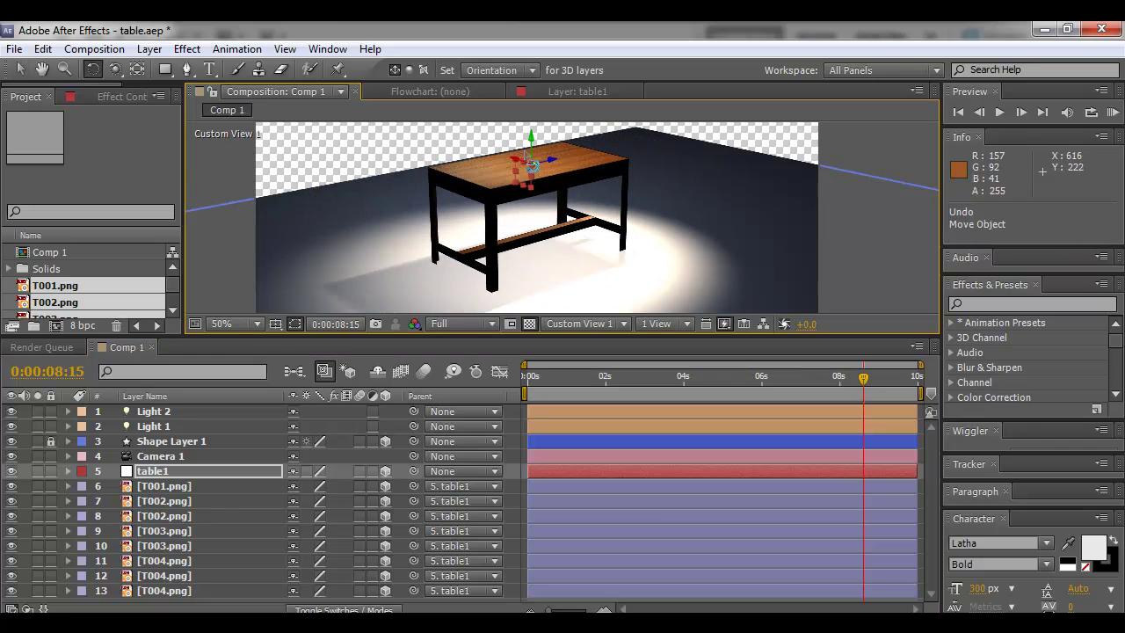
{"action": "left_click_drag", "start_coordinate": [527, 165], "coordinate": [420, 307]}
{"action": "key", "text": "ctrl+z"}
- Duplicate the table1 null with its eight image layers and move the copies above Camera 1 in the layer stack
{"action": "key", "text": "c"}
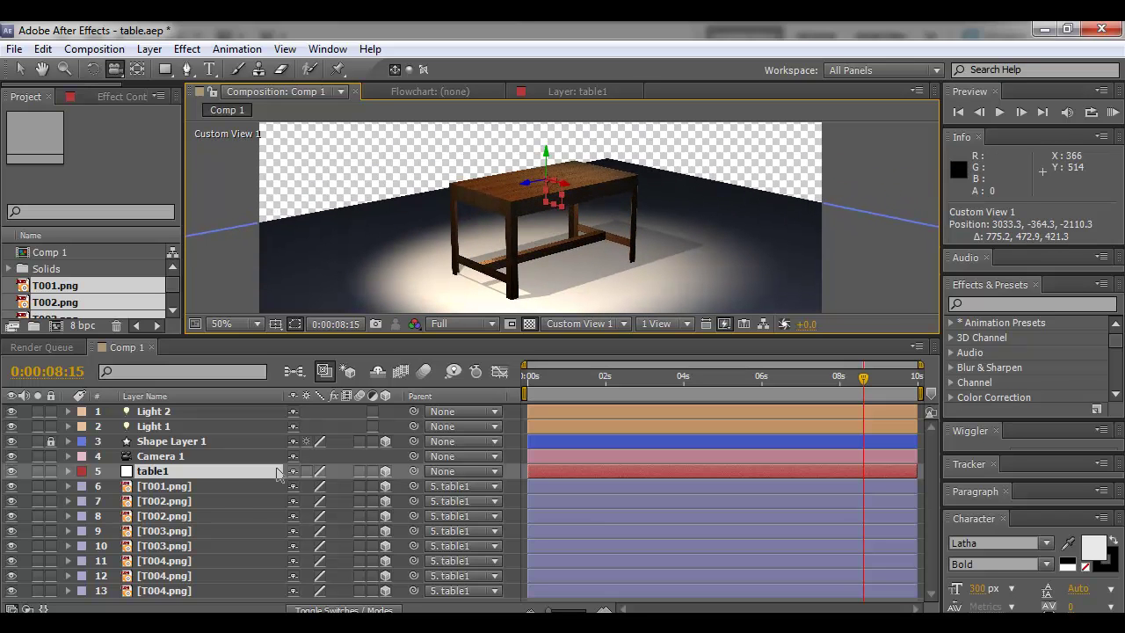
{"action": "left_click", "coordinate": [167, 591]}
{"action": "left_click", "coordinate": [154, 471], "text": "shift"}
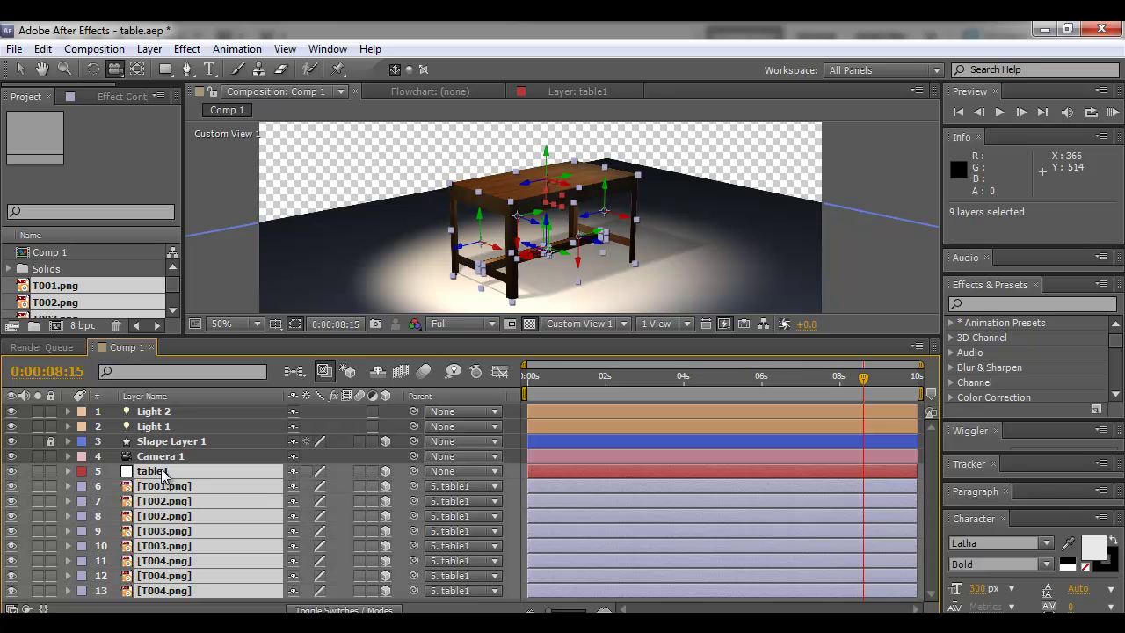
{"action": "key", "text": "ctrl+d"}
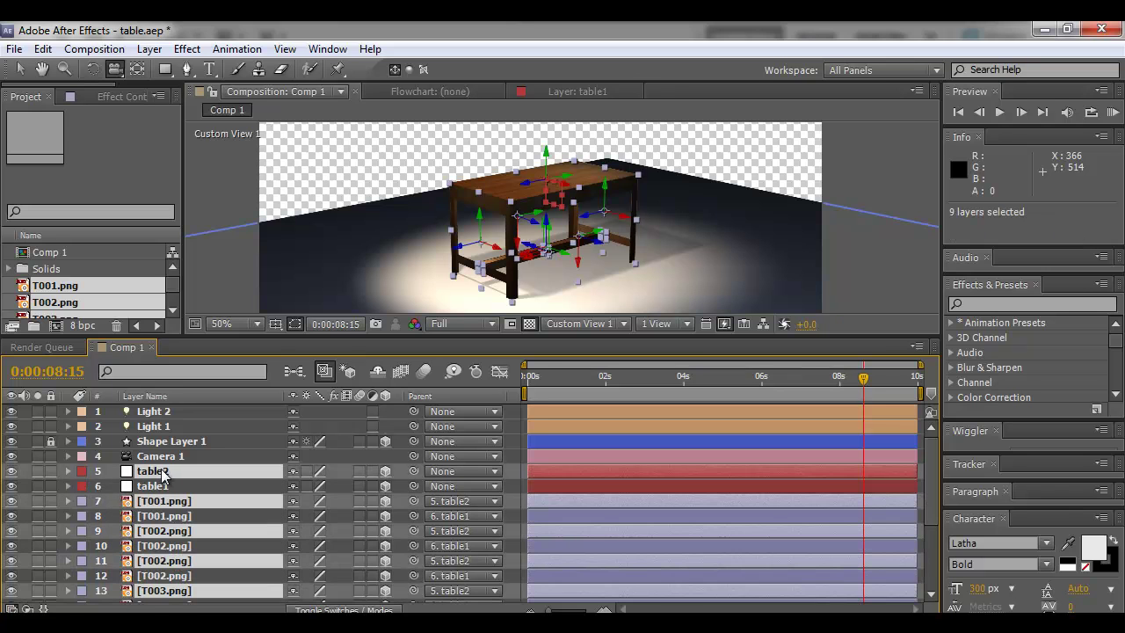
{"action": "key", "text": "ctrl+bracketright"}
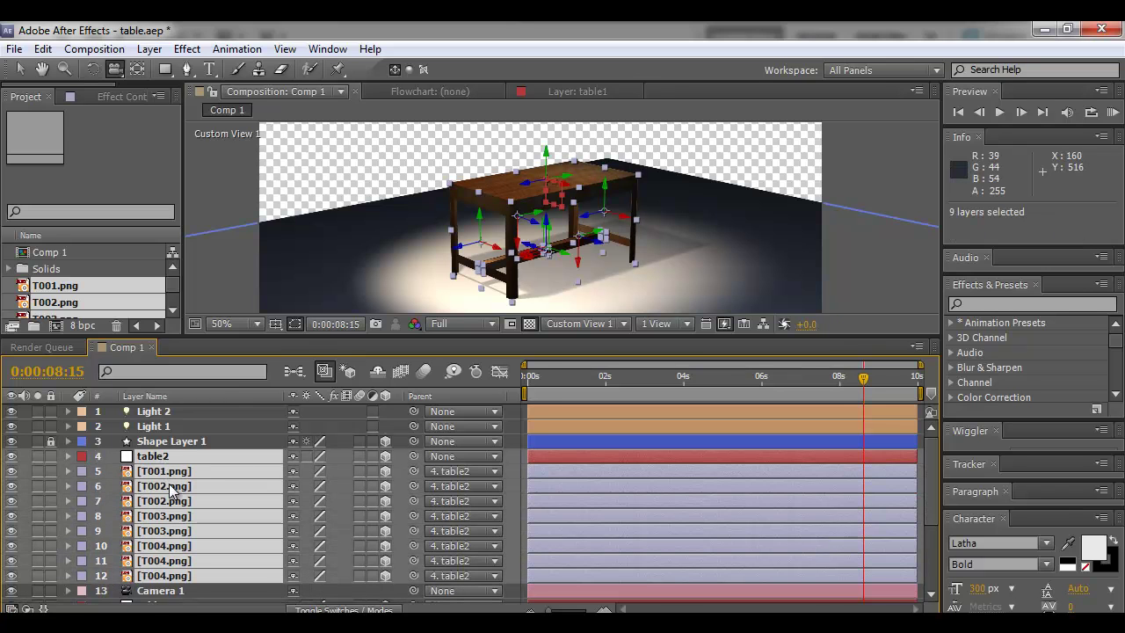
- Move the table2 null along its Z axis to about -995 so the second table stands beside the original
{"action": "left_click", "coordinate": [205, 427]}
{"action": "left_click", "coordinate": [157, 455]}
{"action": "key", "text": "v"}
{"action": "left_click_drag", "start_coordinate": [527, 179], "coordinate": [105, 287]}
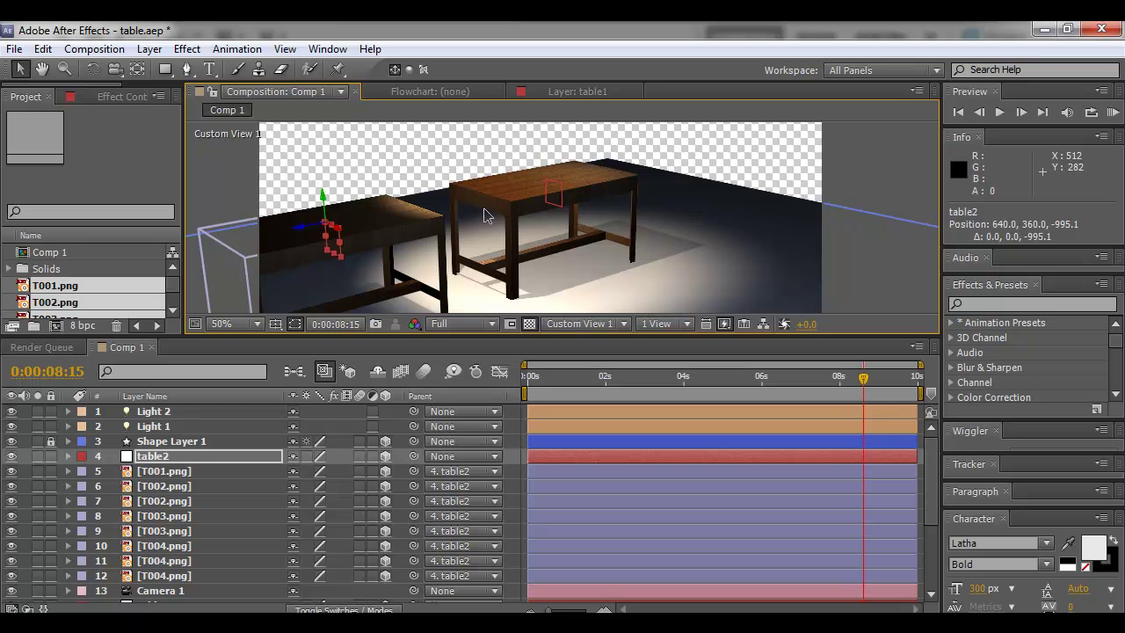
- Duplicate the table2 null together with its eight image layers to make a third table
{"action": "left_click_drag", "start_coordinate": [486, 216], "coordinate": [393, 224]}
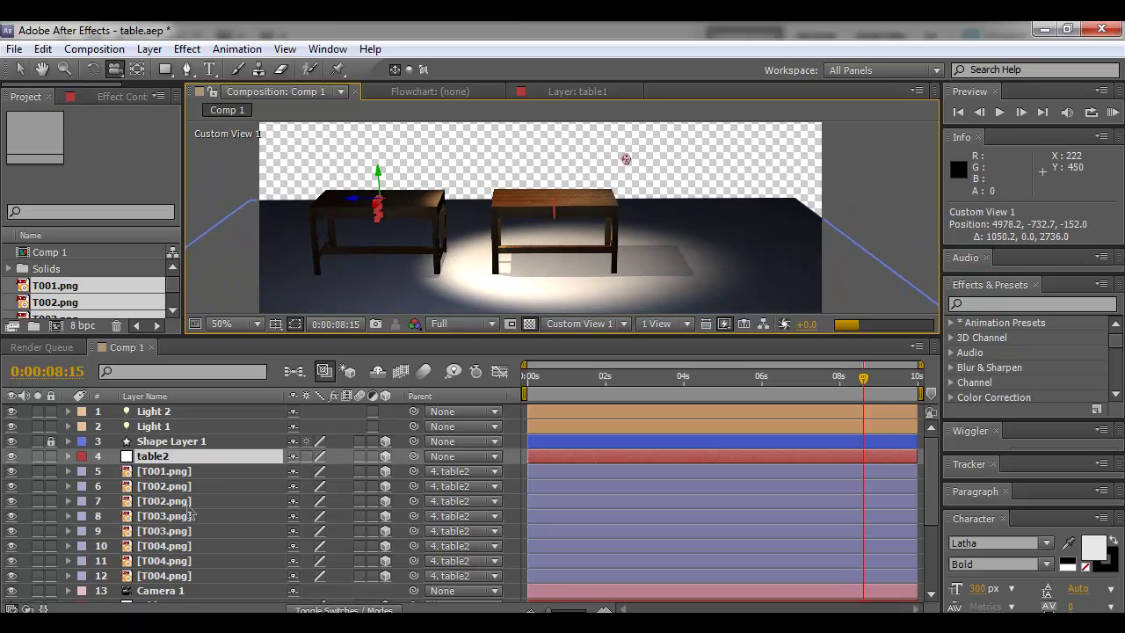
{"action": "left_click", "coordinate": [162, 576]}
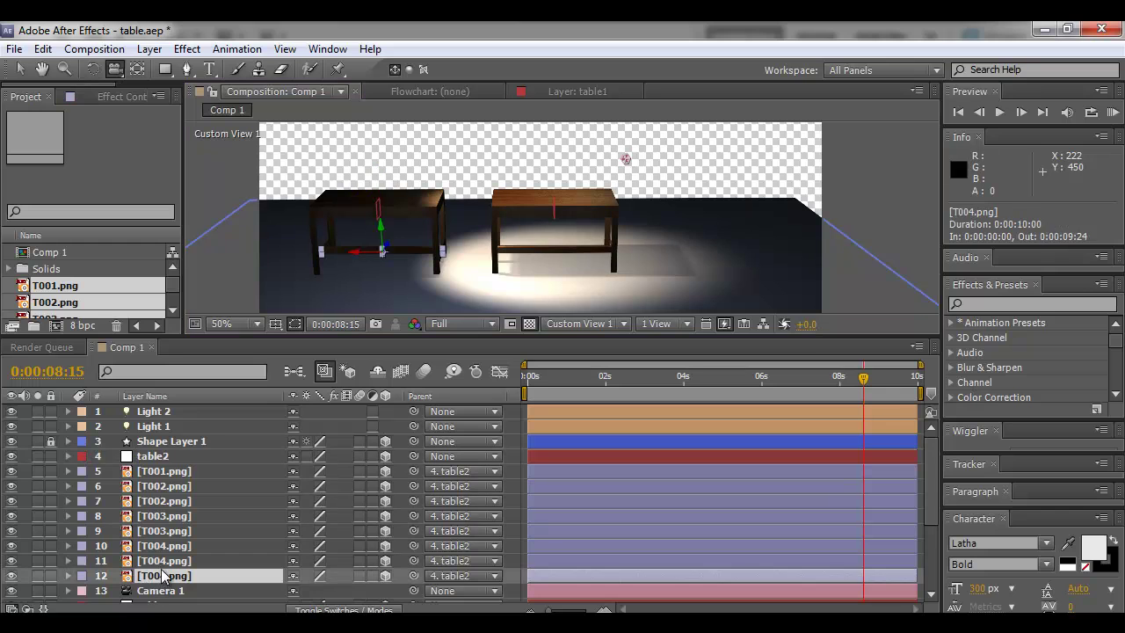
{"action": "left_click", "coordinate": [162, 457], "text": "shift"}
{"action": "key", "text": "ctrl+d"}
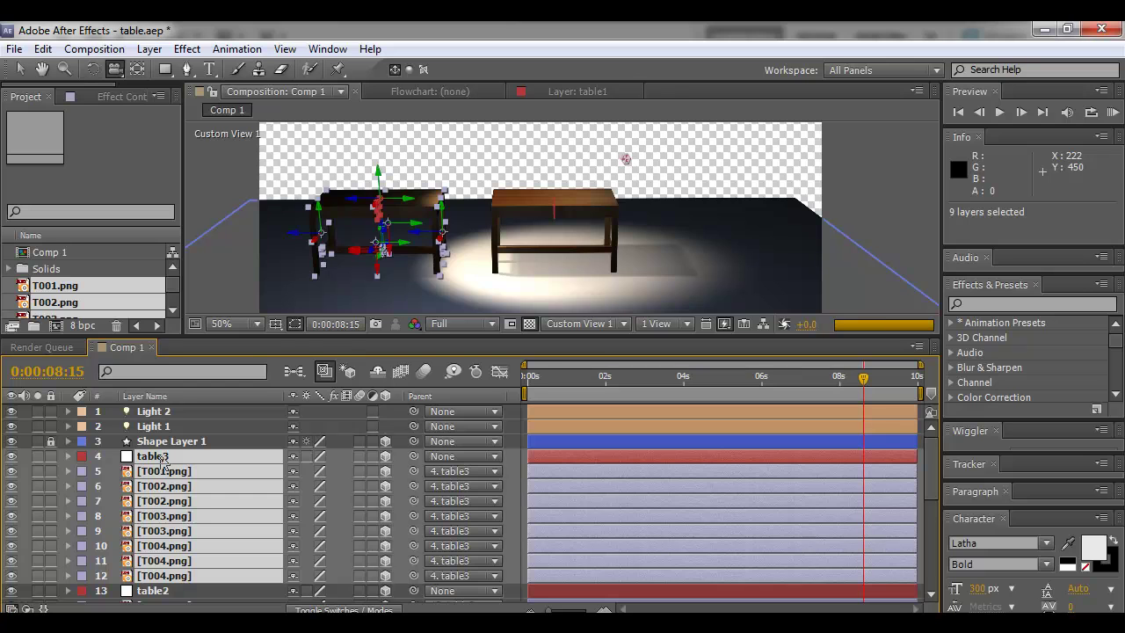
- Move the table3 null along Z to about 939, on the opposite side of the original table
{"action": "left_click", "coordinate": [153, 456]}
{"action": "key", "text": "v"}
{"action": "left_click_drag", "start_coordinate": [356, 203], "coordinate": [753, 202]}
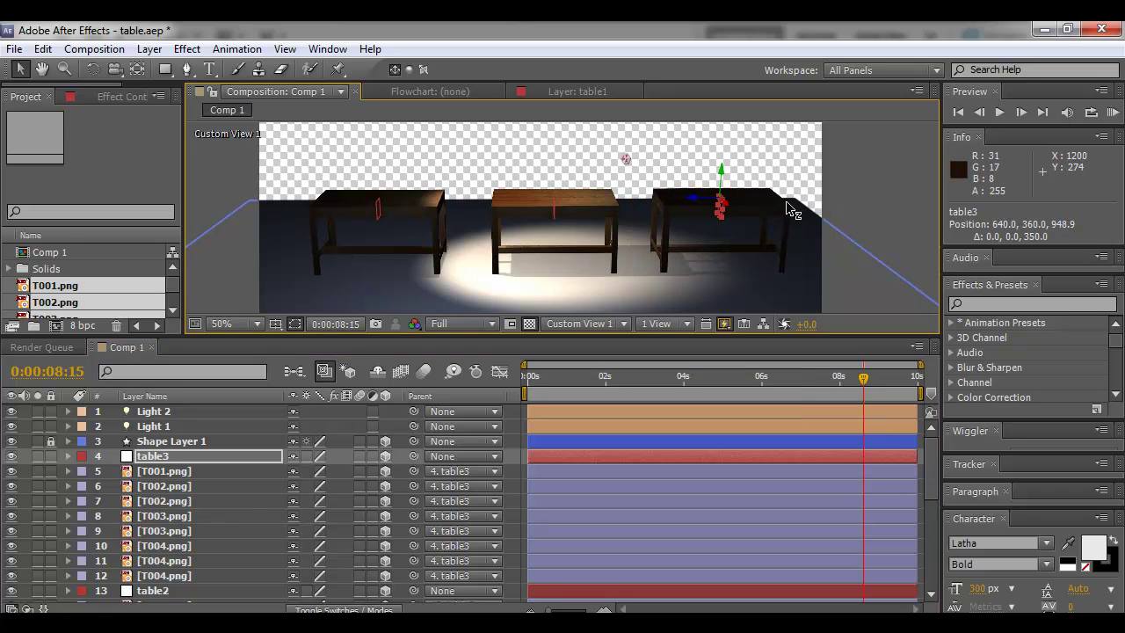
{"action": "key", "text": "c"}
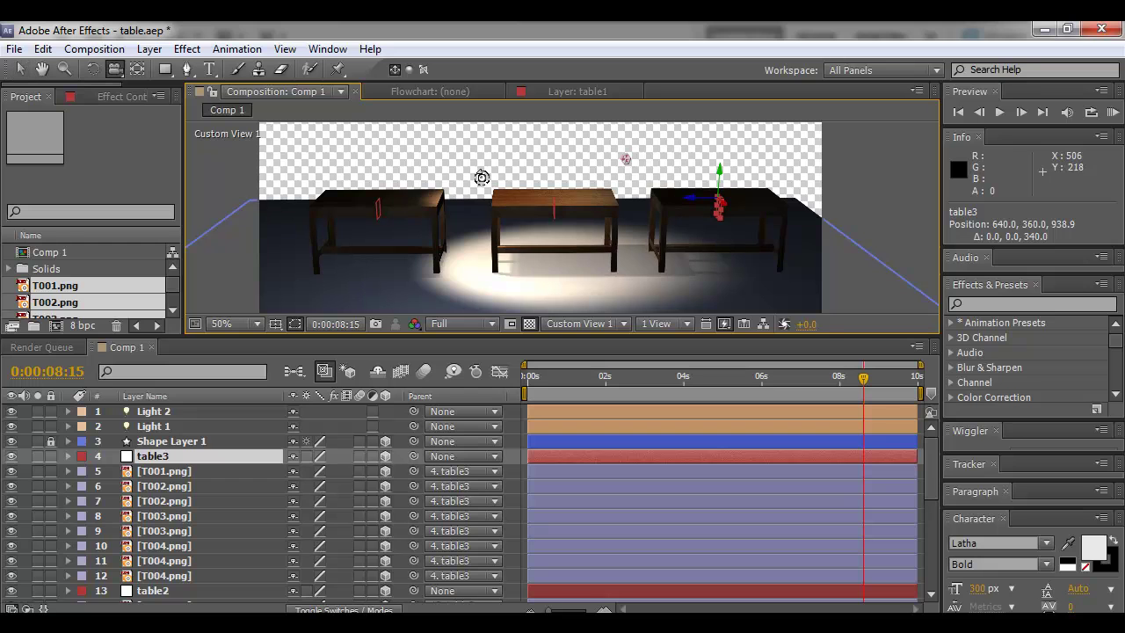
- Move the table2 null closer to the original table, to a Z position of about -752
{"action": "left_click_drag", "start_coordinate": [483, 182], "coordinate": [449, 254]}
{"action": "key", "text": "v"}
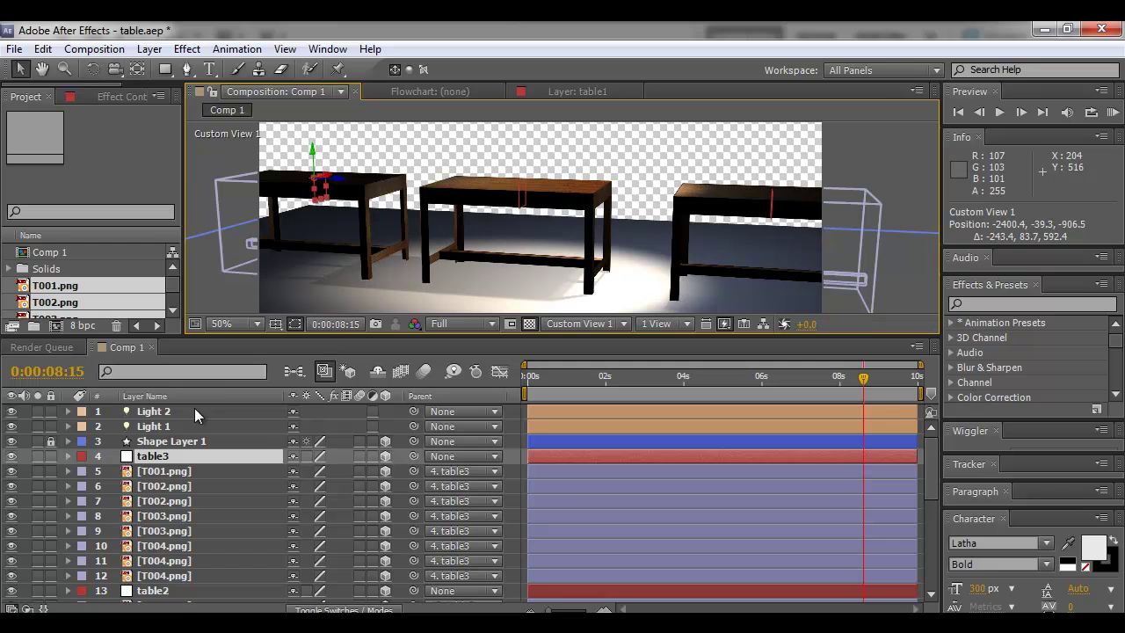
{"action": "left_click", "coordinate": [161, 455]}
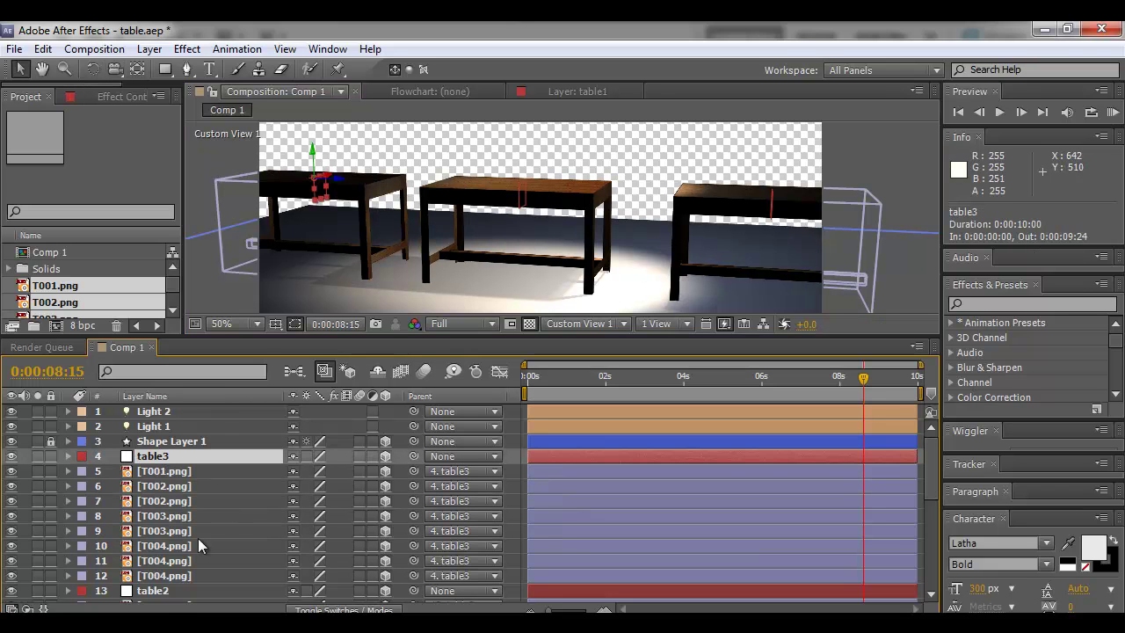
{"action": "left_click", "coordinate": [165, 596]}
{"action": "left_click_drag", "start_coordinate": [798, 195], "coordinate": [692, 218]}
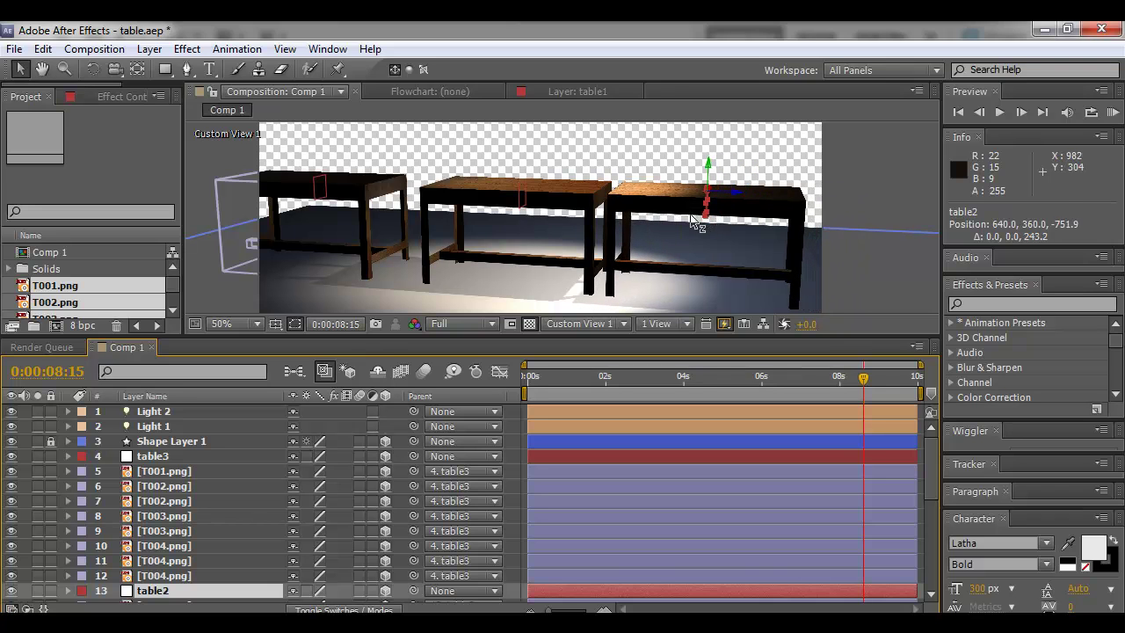
- Move the table3 null along Z toward the original table, to a Z position of about 877
{"action": "left_click", "coordinate": [172, 455]}
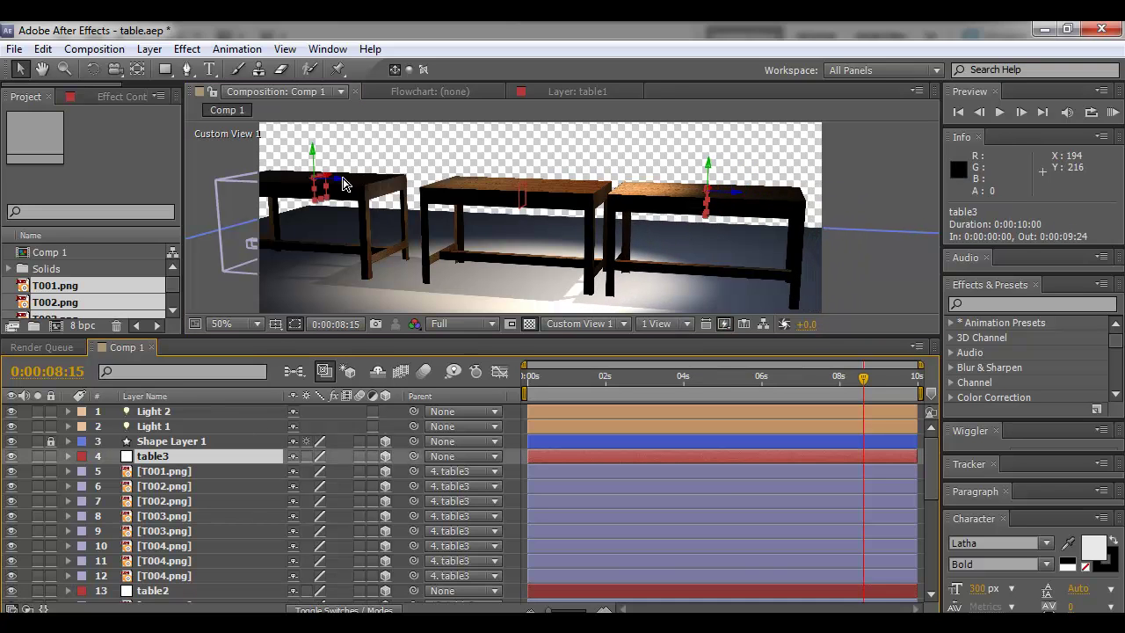
{"action": "left_click_drag", "start_coordinate": [368, 185], "coordinate": [361, 190]}
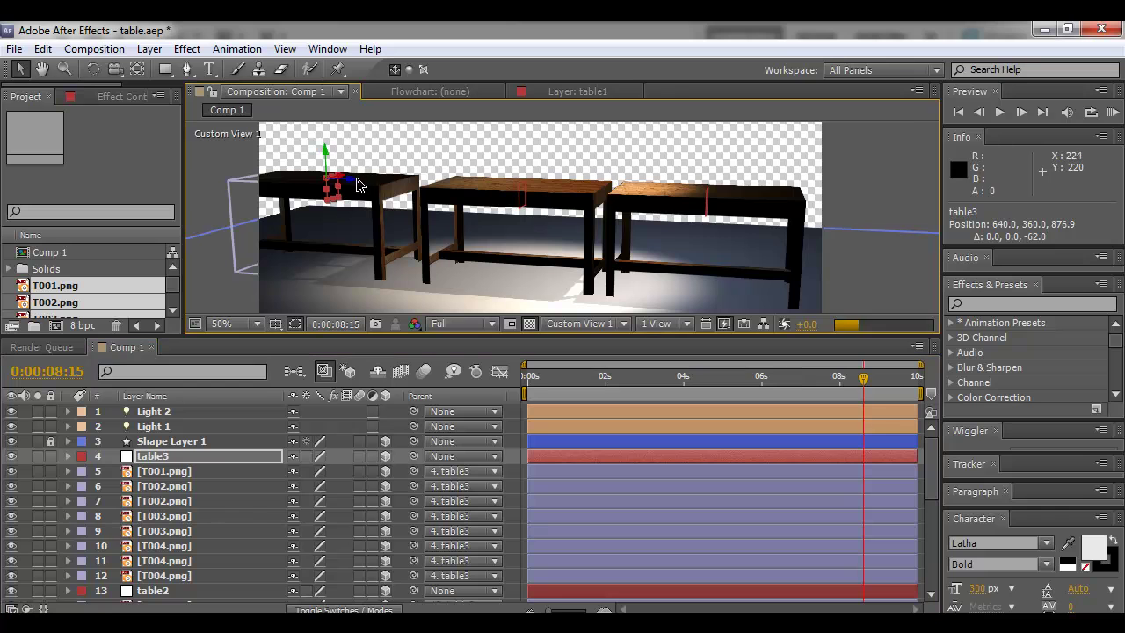
{"action": "left_click", "coordinate": [158, 471]}
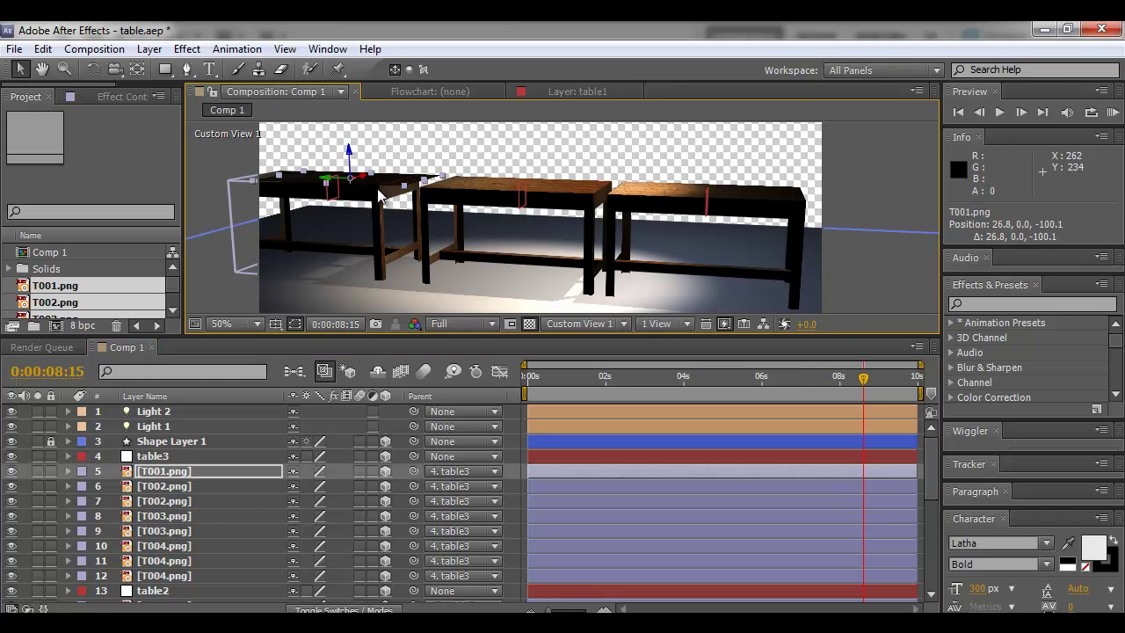
{"action": "left_click", "coordinate": [155, 456]}
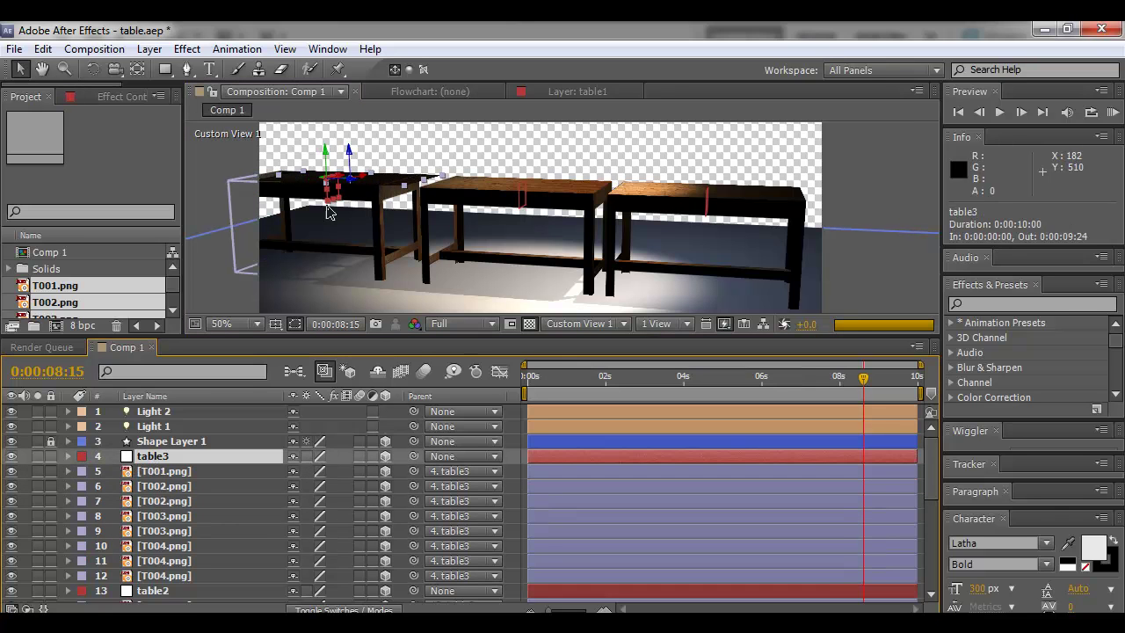
- Lock the image layers of table3, table2 and table1, leaving the three table nulls unlocked
{"action": "key", "text": "c"}
{"action": "left_click_drag", "start_coordinate": [352, 283], "coordinate": [451, 273]}
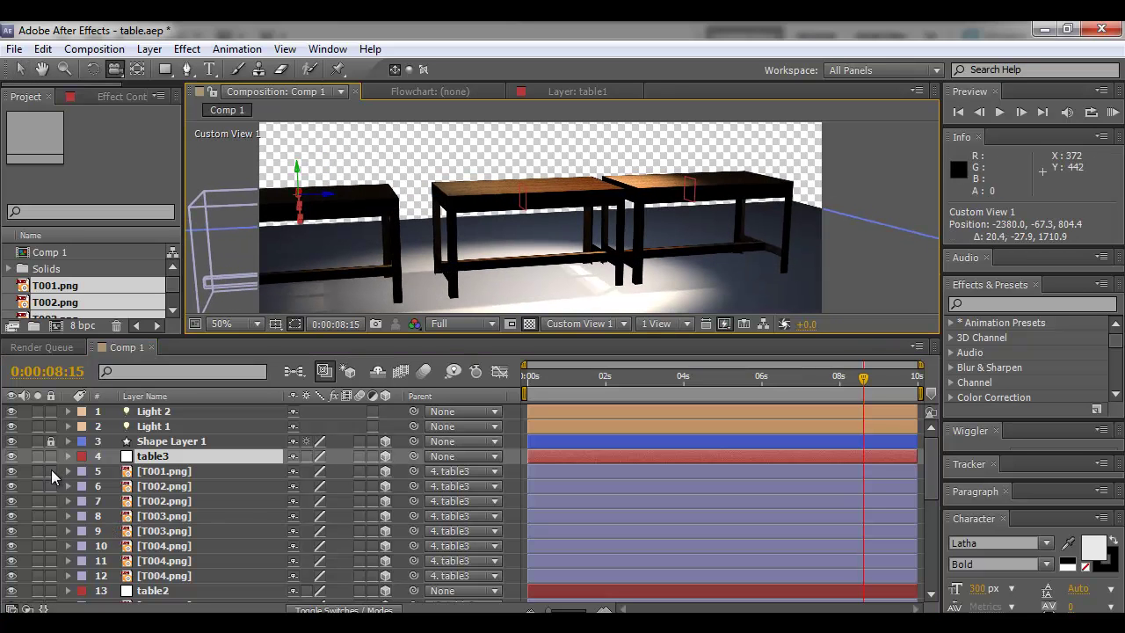
{"action": "scroll", "coordinate": [70, 528], "scroll_direction": "down", "scroll_amount": 4}
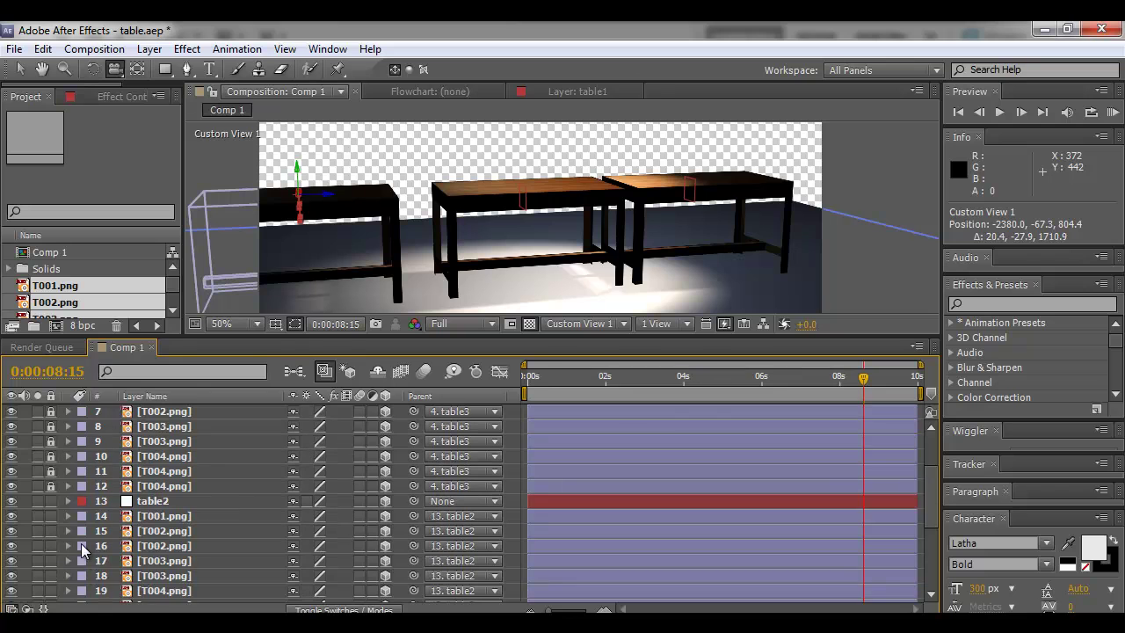
{"action": "left_click_drag", "start_coordinate": [50, 429], "coordinate": [54, 444]}
{"action": "left_click_drag", "start_coordinate": [57, 517], "coordinate": [55, 600]}
{"action": "scroll", "coordinate": [55, 530], "scroll_direction": "down", "scroll_amount": 1}
- Check that the table1 and table2 nulls can be selected directly in the composition view
{"action": "key", "text": "v"}
{"action": "left_click", "coordinate": [522, 216]}
{"action": "left_click", "coordinate": [526, 200]}
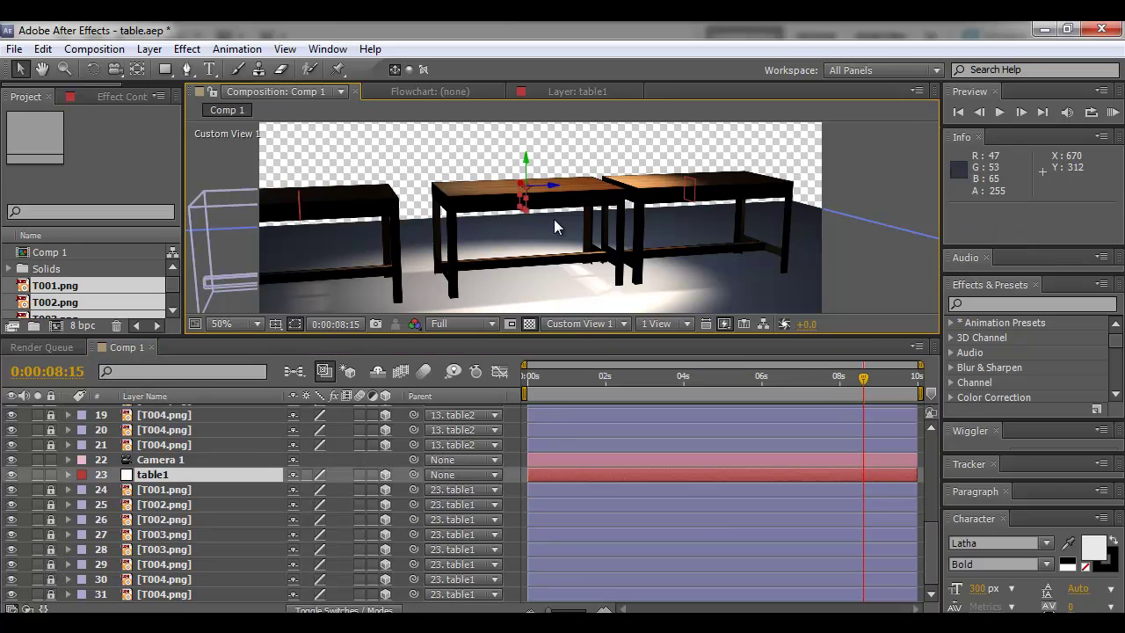
{"action": "left_click", "coordinate": [688, 189]}
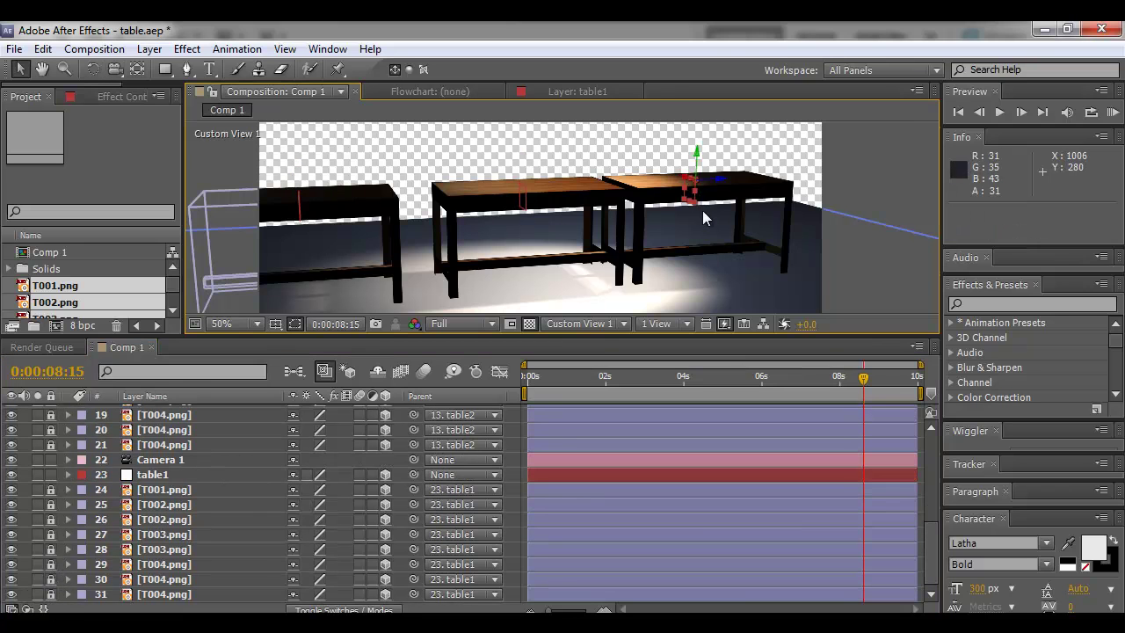
{"action": "left_click", "coordinate": [526, 204]}
- Move the table3 null closer to the original table, to a Z position of about 784
{"action": "key", "text": "c"}
{"action": "left_click_drag", "start_coordinate": [439, 192], "coordinate": [339, 188]}
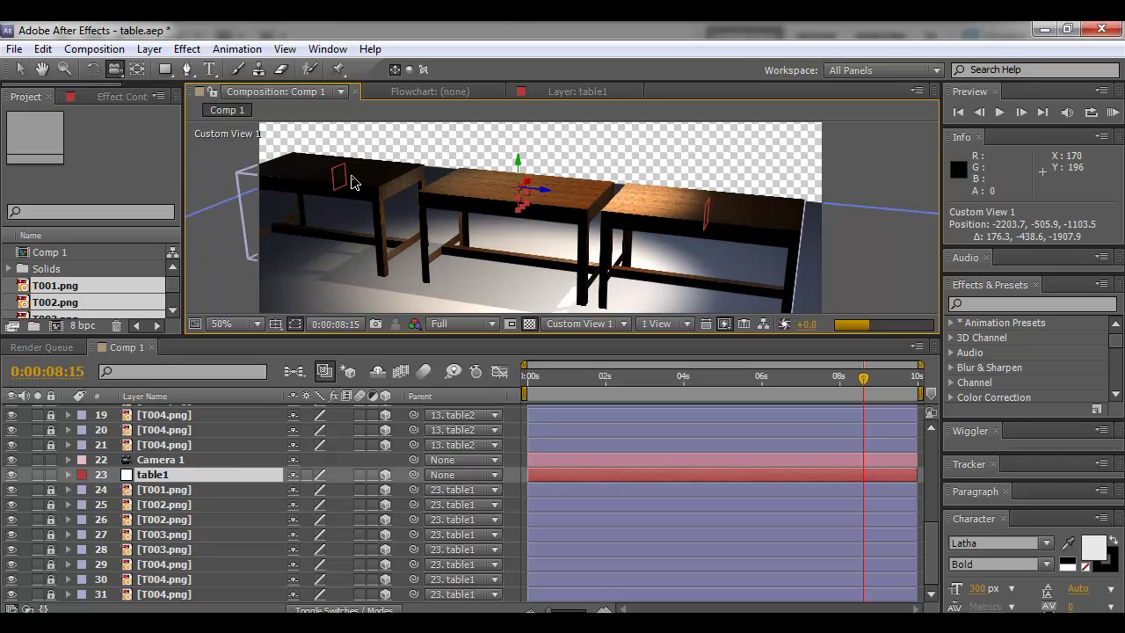
{"action": "left_click", "coordinate": [349, 181]}
{"action": "left_click_drag", "start_coordinate": [354, 176], "coordinate": [393, 181]}
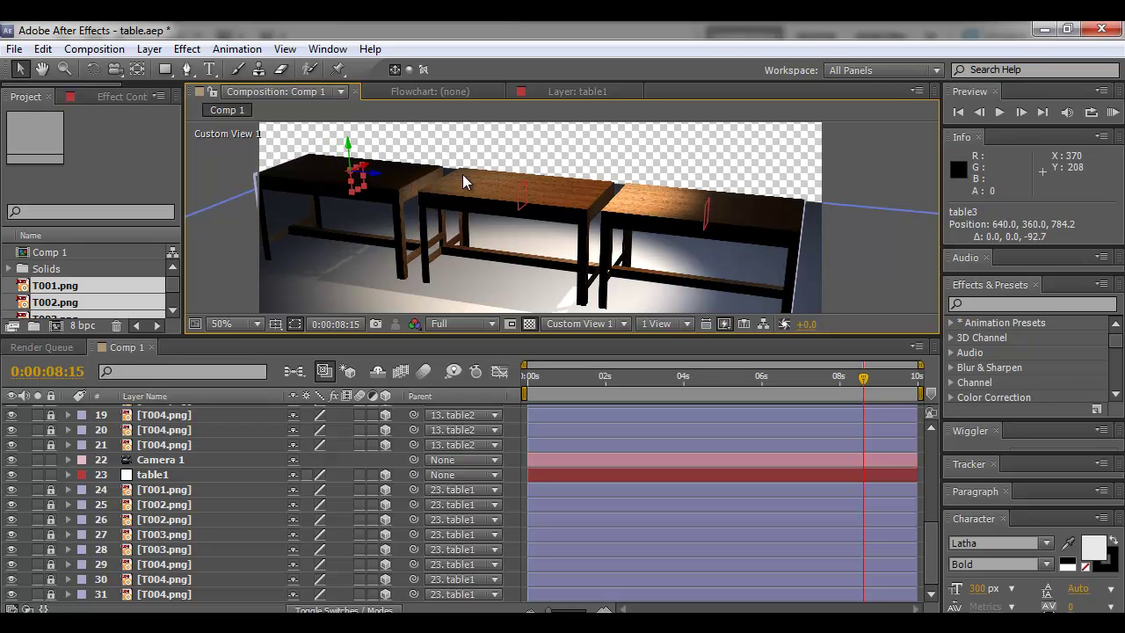
{"action": "key", "text": "c"}
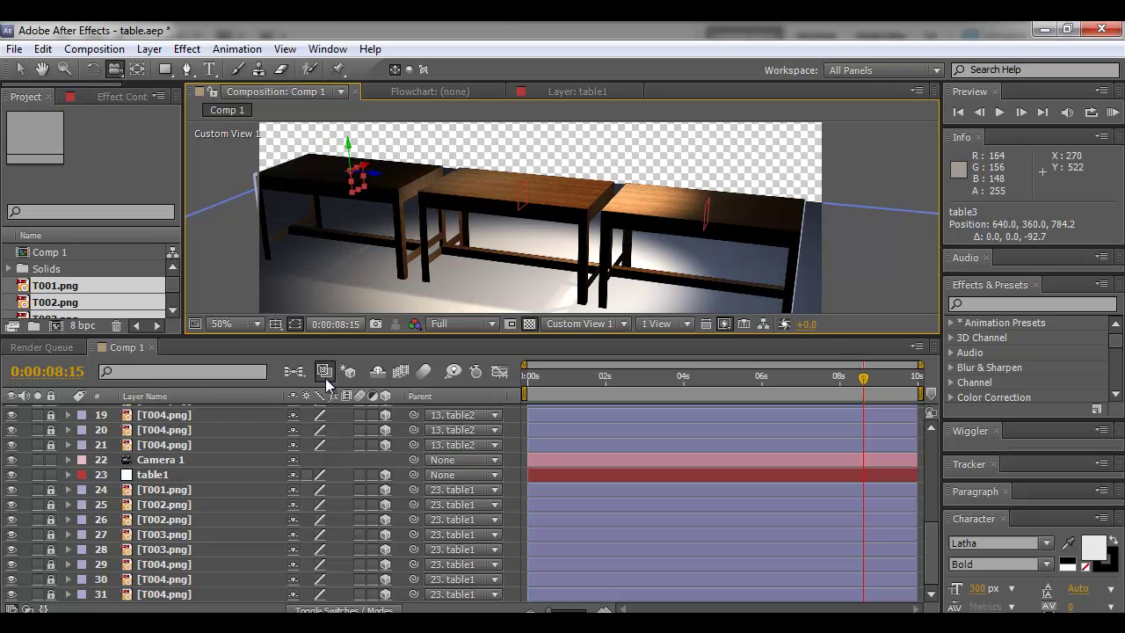
- Enlarge the timeline and mark the image layers of all three tables as shy, leaving the nulls, lights and camera unmarked
{"action": "left_click_drag", "start_coordinate": [294, 337], "coordinate": [294, 273]}
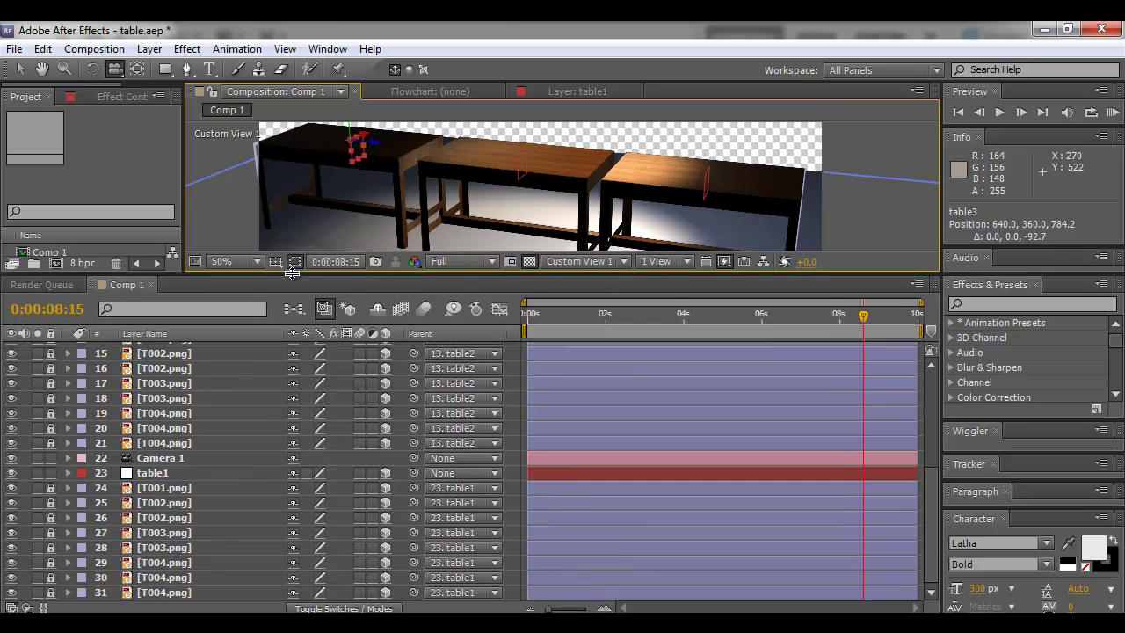
{"action": "scroll", "coordinate": [197, 411], "scroll_direction": "up", "scroll_amount": 5}
{"action": "scroll", "coordinate": [122, 481], "scroll_direction": "down", "scroll_amount": 1}
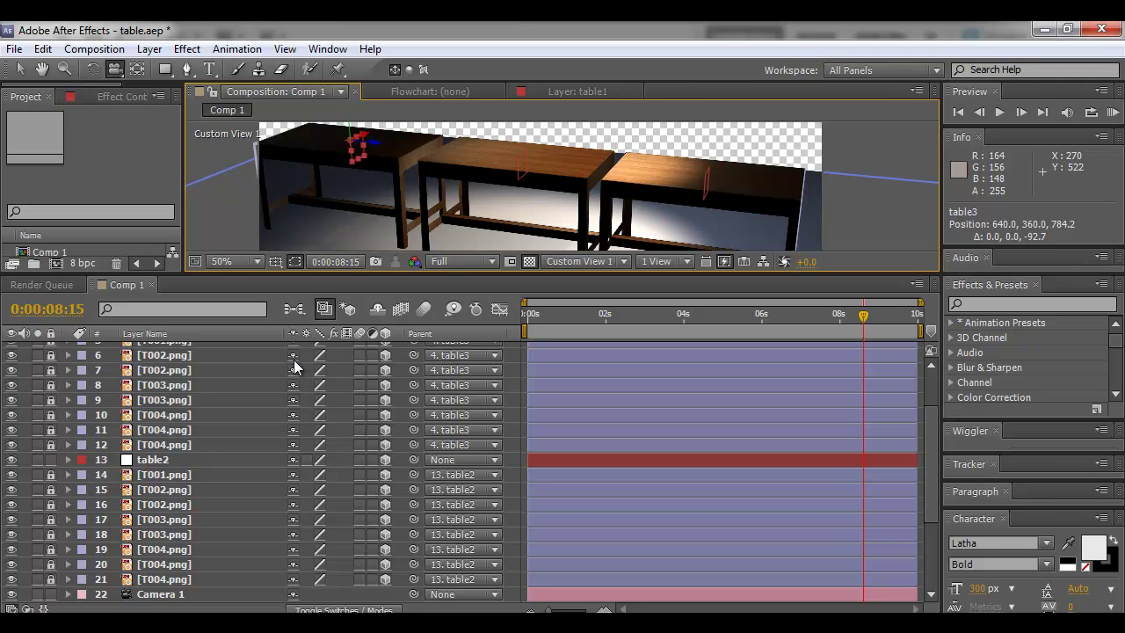
{"action": "scroll", "coordinate": [297, 366], "scroll_direction": "up", "scroll_amount": 1}
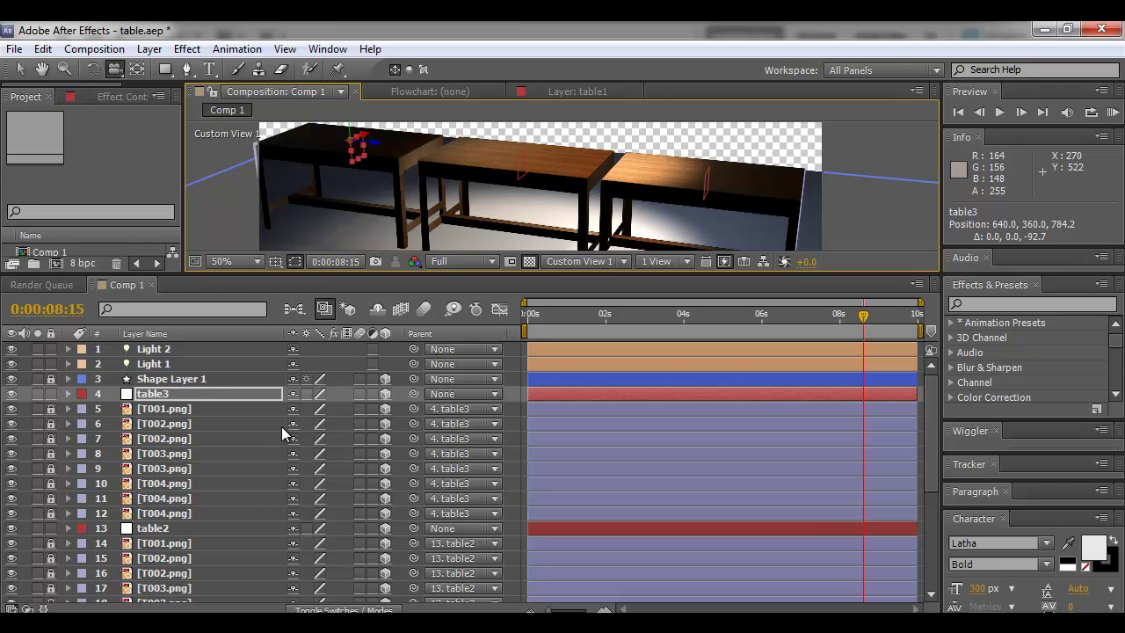
{"action": "left_click", "coordinate": [192, 416]}
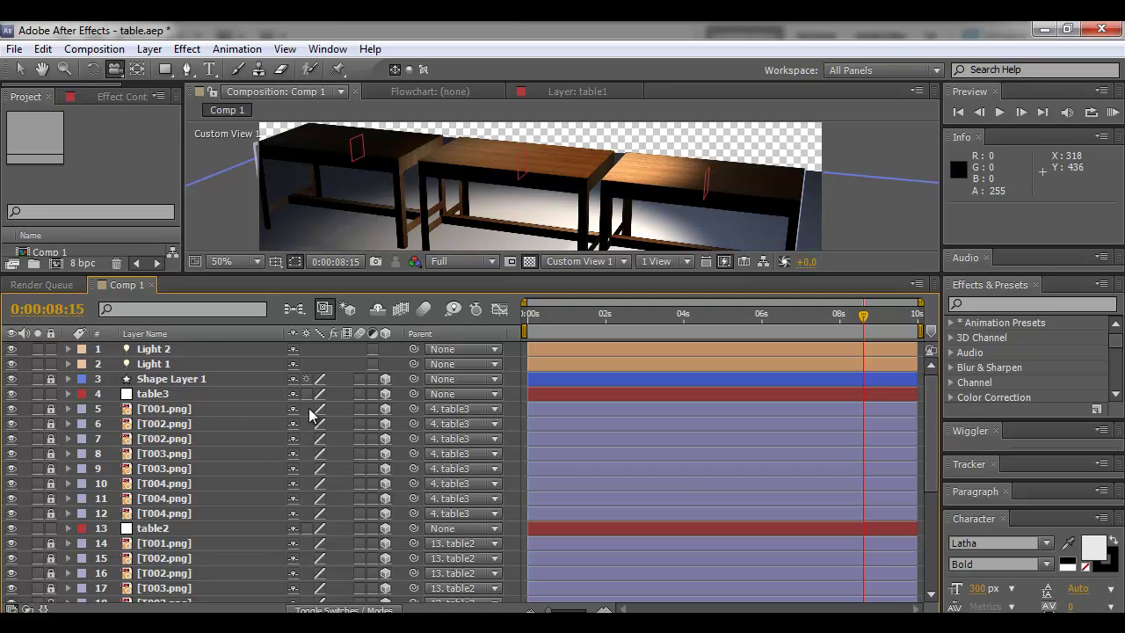
{"action": "left_click_drag", "start_coordinate": [293, 410], "coordinate": [292, 506]}
{"action": "scroll", "coordinate": [296, 569], "scroll_direction": "down", "scroll_amount": 2}
{"action": "left_click_drag", "start_coordinate": [294, 456], "coordinate": [294, 555]}
{"action": "scroll", "coordinate": [291, 553], "scroll_direction": "down", "scroll_amount": 3}
{"action": "left_click_drag", "start_coordinate": [294, 489], "coordinate": [294, 521]}
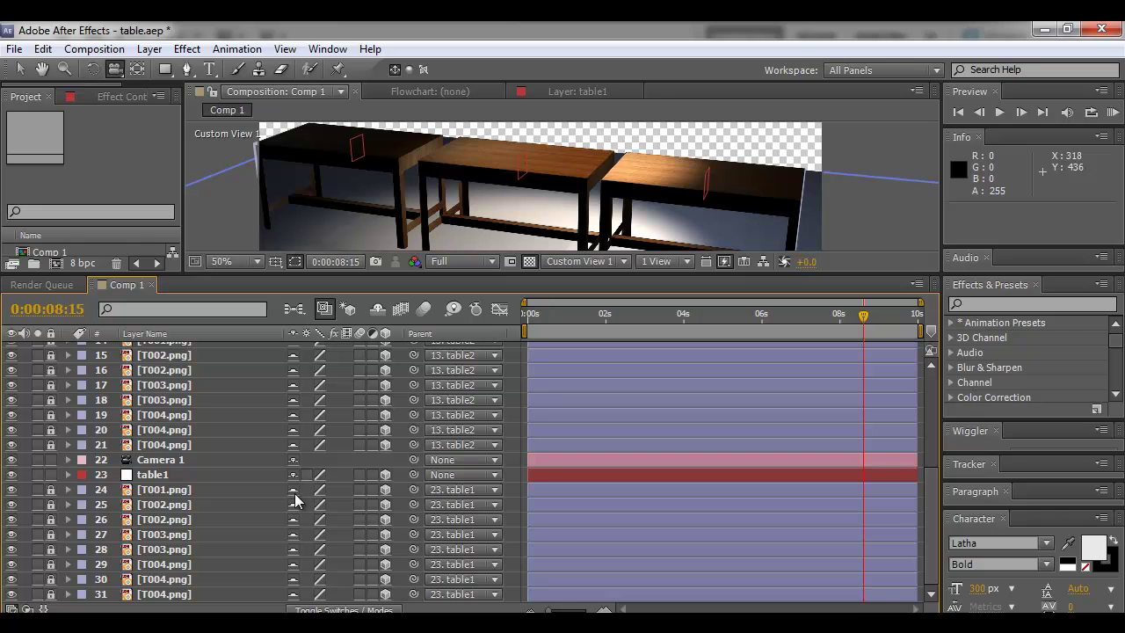
{"action": "scroll", "coordinate": [294, 499], "scroll_direction": "up", "scroll_amount": 1}
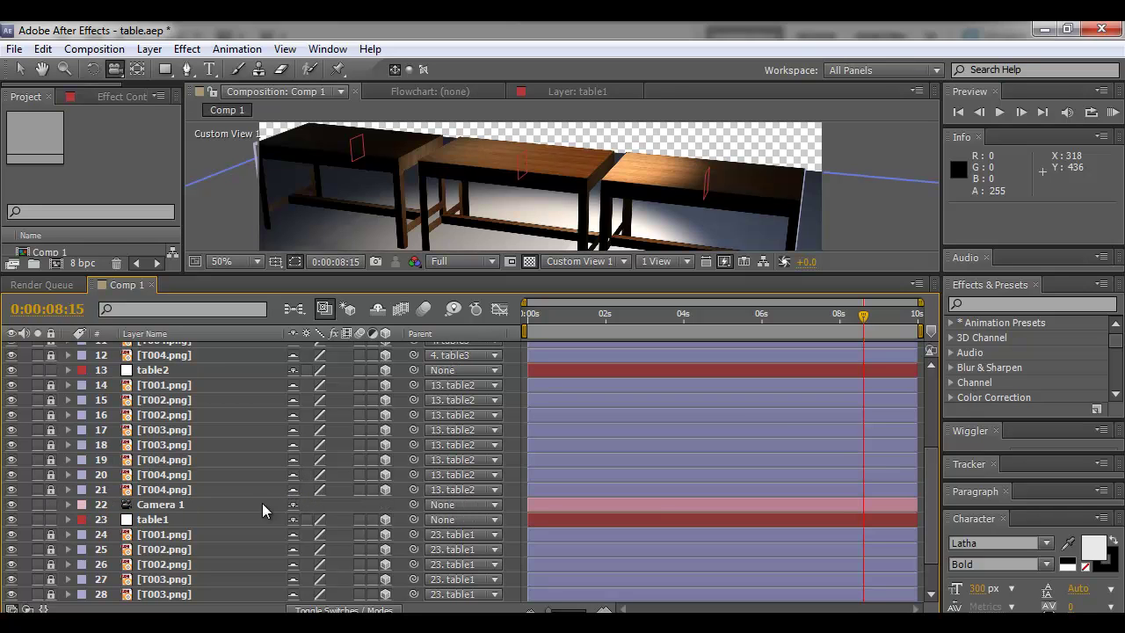
- Hide the shy layers in the timeline, switching their visibility several times to compare, and leave them hidden
{"action": "left_click", "coordinate": [379, 309]}
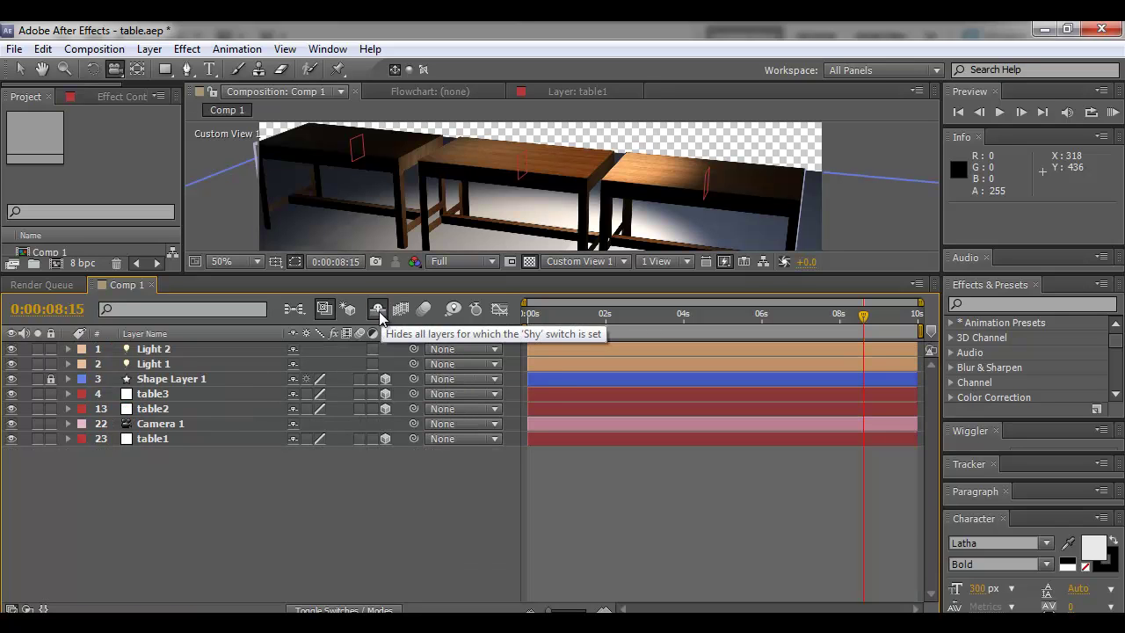
{"action": "left_click", "coordinate": [376, 317]}
{"action": "left_click", "coordinate": [377, 317]}
{"action": "left_click", "coordinate": [376, 316]}
{"action": "left_click", "coordinate": [376, 317]}
{"action": "left_click", "coordinate": [377, 313]}
{"action": "left_click", "coordinate": [377, 313]}
{"action": "left_click", "coordinate": [377, 313]}
{"action": "left_click", "coordinate": [377, 313]}
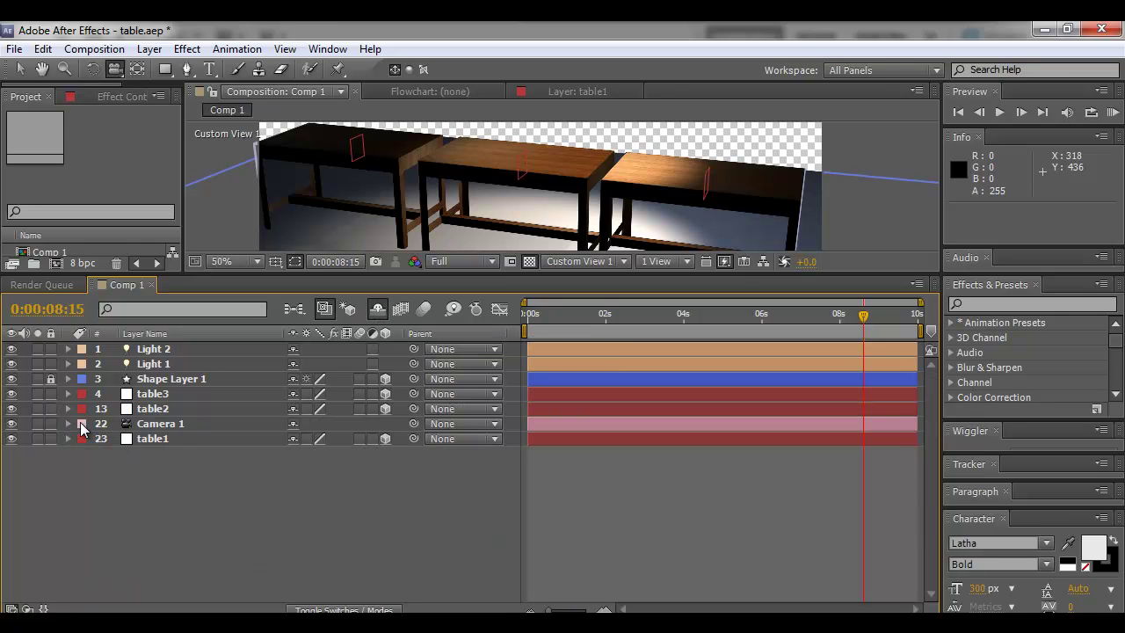
- Move the table1 null above Camera 1 in the layer stack, directly below table2
{"action": "left_click", "coordinate": [147, 439]}
{"action": "left_click_drag", "start_coordinate": [141, 444], "coordinate": [148, 423]}
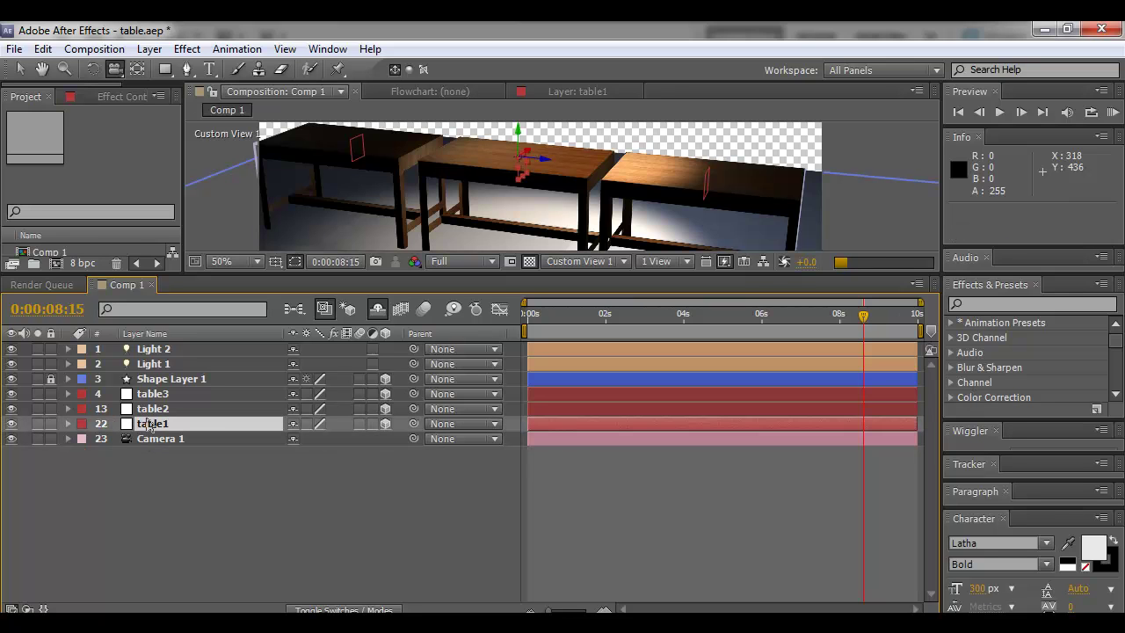
- Enlarge the composition view and examine the row of three tables from several angles
{"action": "left_click_drag", "start_coordinate": [515, 214], "coordinate": [553, 213]}
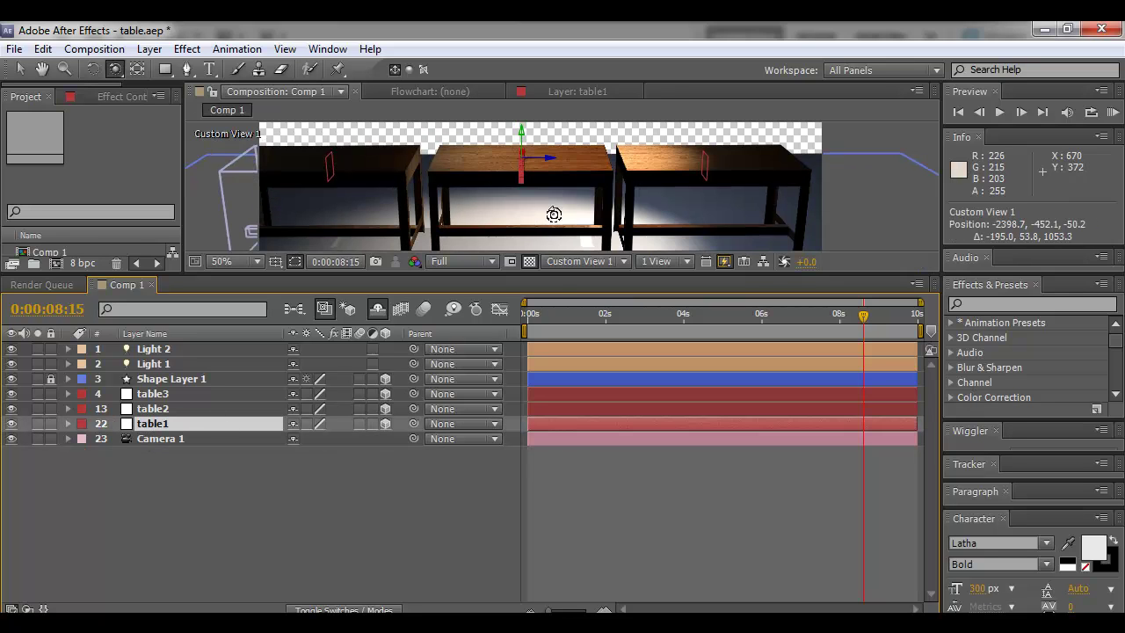
{"action": "left_click_drag", "start_coordinate": [547, 276], "coordinate": [526, 472]}
{"action": "mouse_move", "coordinate": [515, 322]}
{"action": "left_mouse_down"}
{"action": "mouse_move", "coordinate": [572, 316]}
{"action": "mouse_move", "coordinate": [529, 305]}
{"action": "mouse_move", "coordinate": [526, 326]}
{"action": "left_mouse_up"}
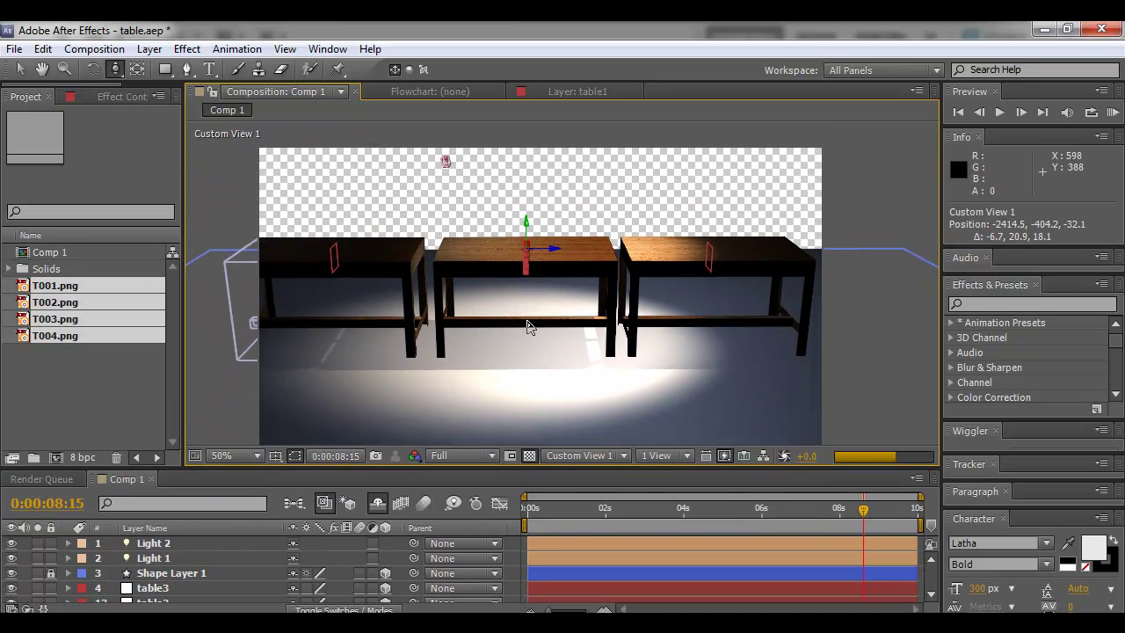
{"action": "left_click_drag", "start_coordinate": [524, 319], "coordinate": [545, 311]}
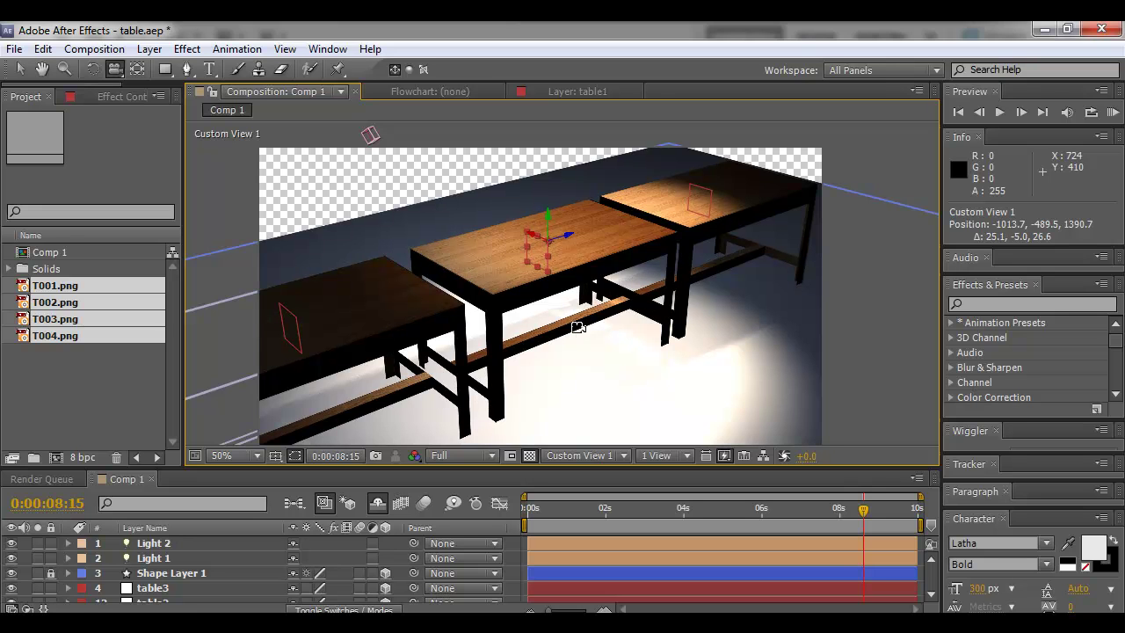
{"action": "left_click", "coordinate": [380, 505]}
{"action": "left_click", "coordinate": [379, 507]}
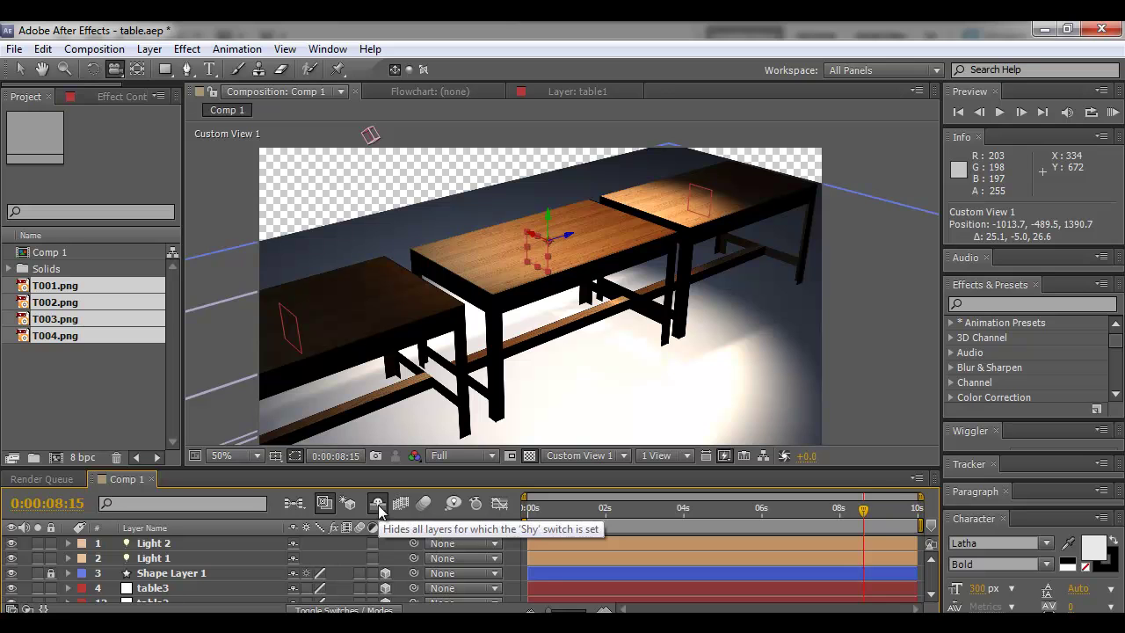
{"action": "left_click_drag", "start_coordinate": [536, 242], "coordinate": [628, 243]}
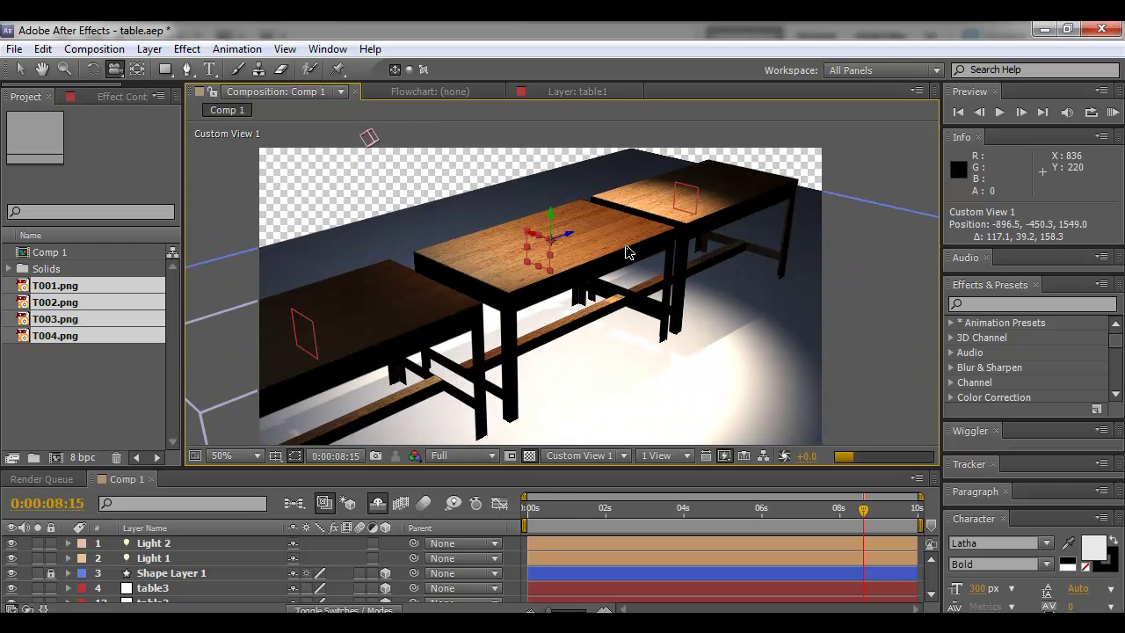